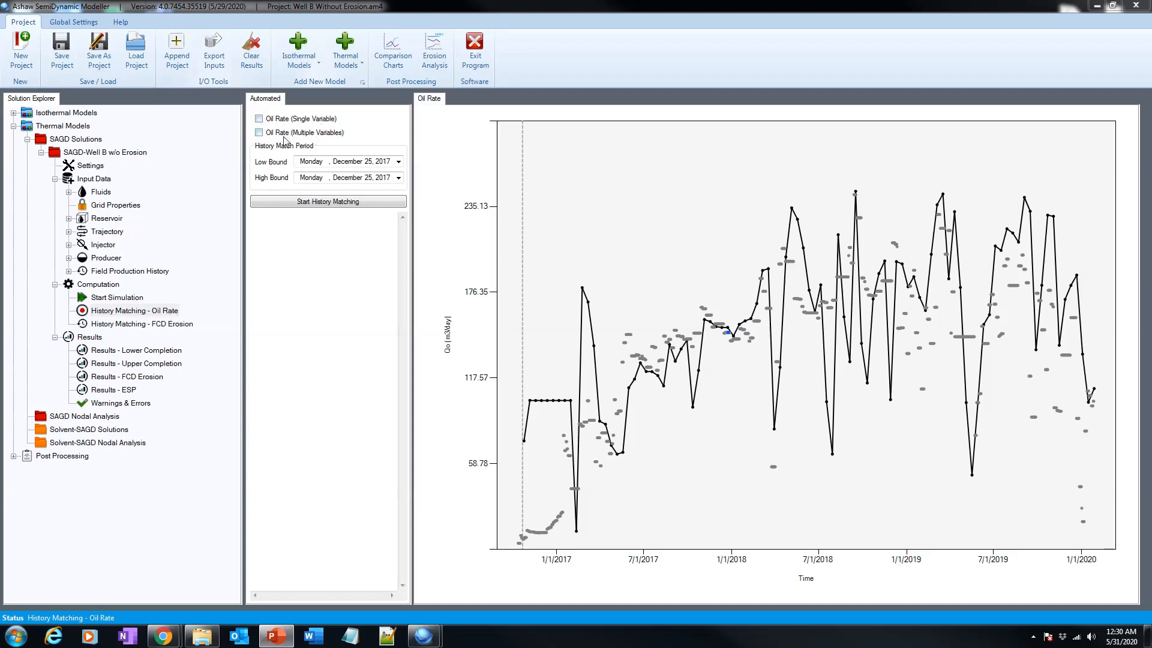
Enable the Oil Rate (Single Variable) history matching option.
{"action": "left_click", "coordinate": [259, 119]}
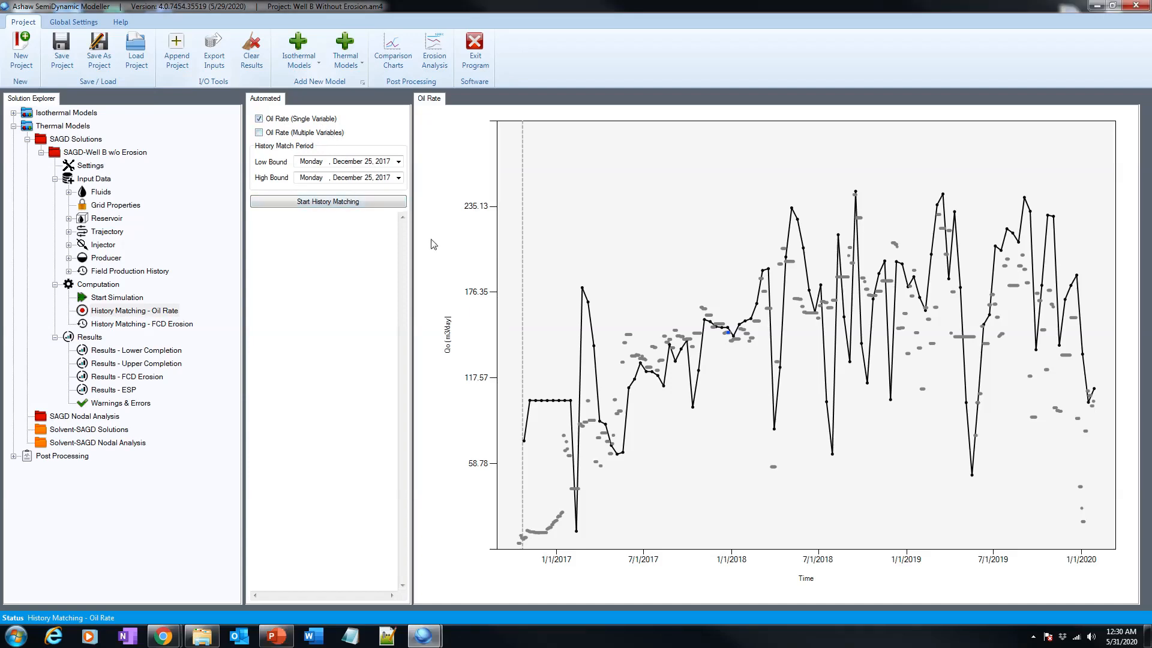
{"action": "mouse_move", "coordinate": [642, 368]}
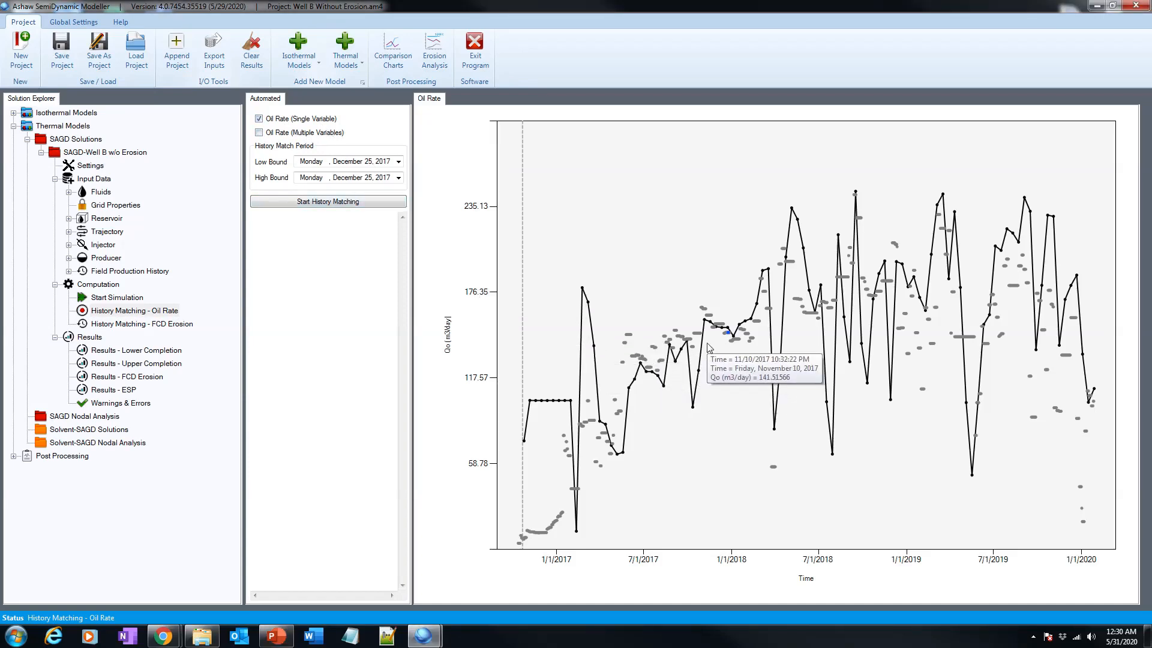
{"action": "mouse_move", "coordinate": [715, 348]}
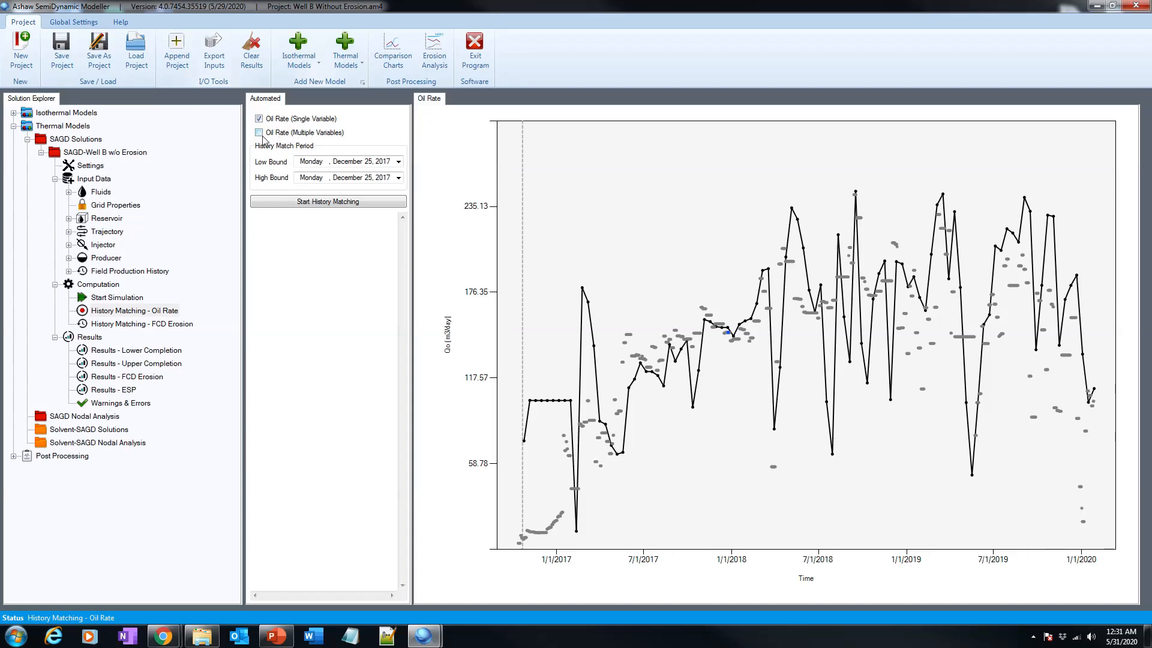
Set the history match period from December 05, 2017 to December 28, 2017.
{"action": "left_click", "coordinate": [260, 132]}
{"action": "left_click", "coordinate": [365, 161]}
{"action": "left_click", "coordinate": [399, 162]}
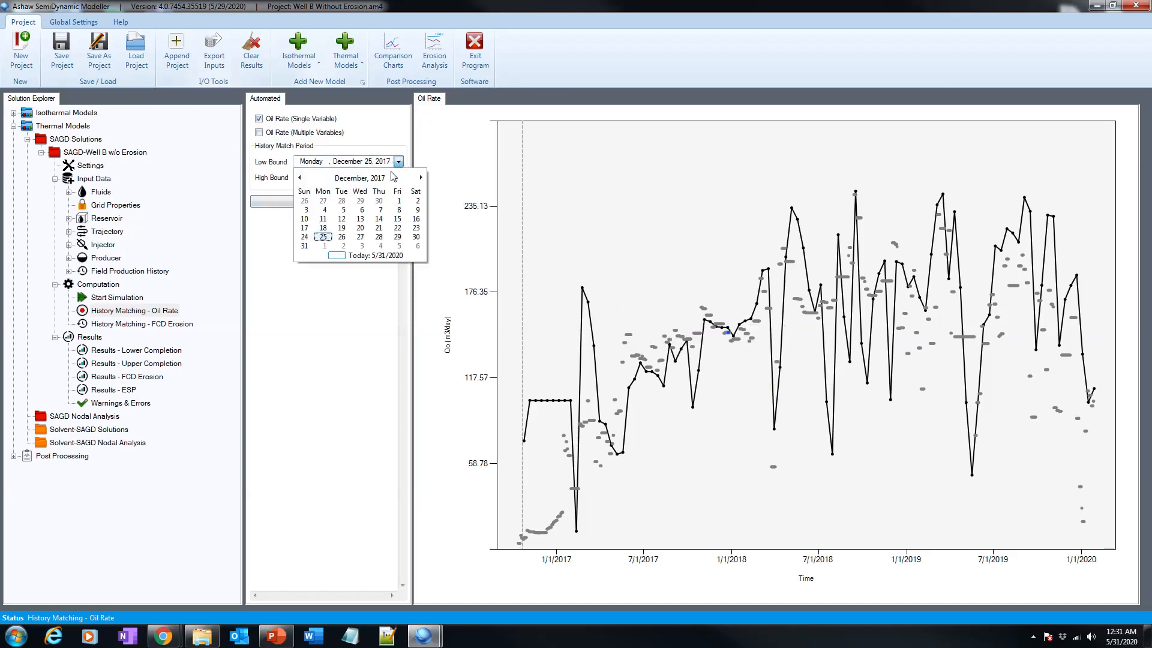
{"action": "left_click", "coordinate": [347, 208]}
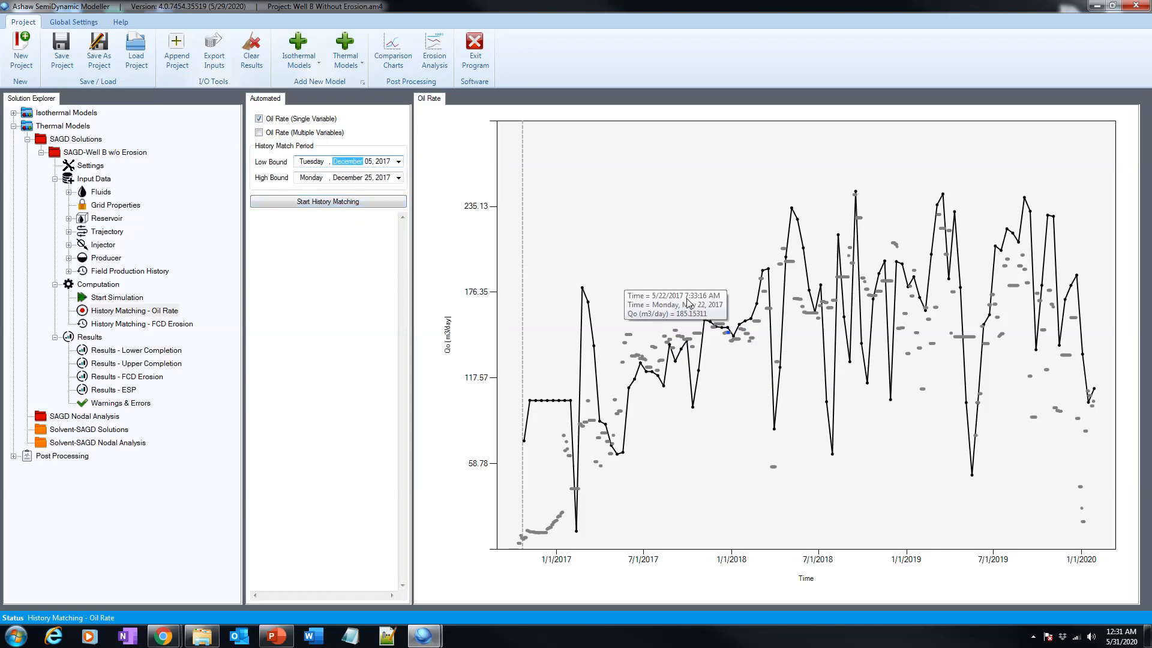
{"action": "left_click", "coordinate": [399, 178]}
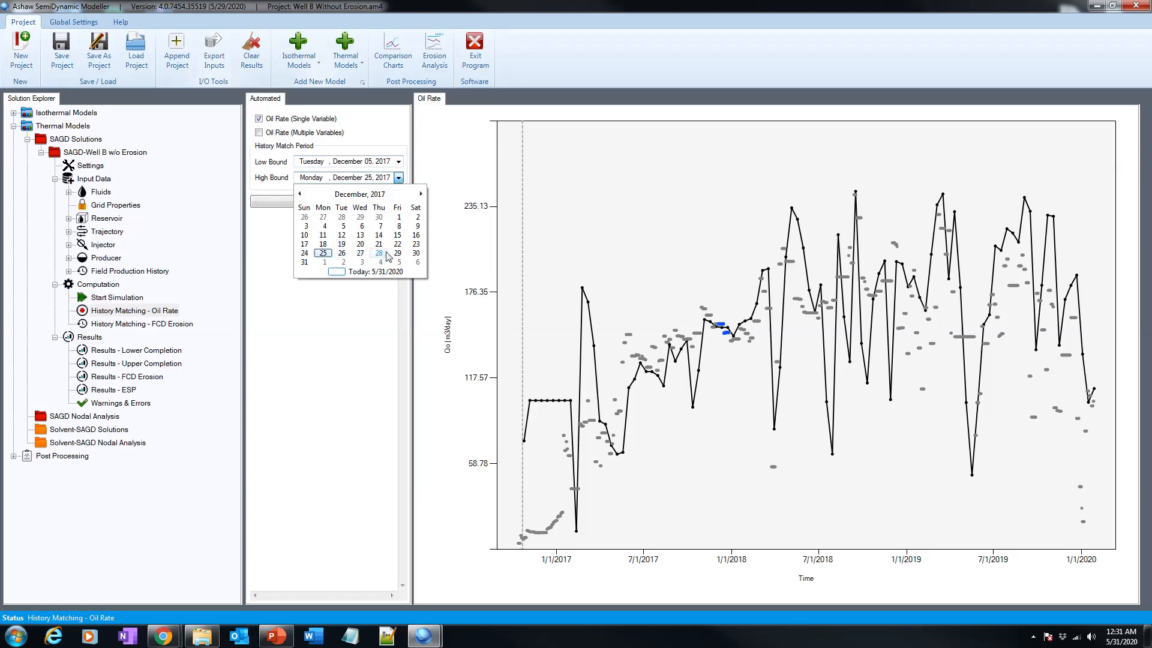
{"action": "left_click", "coordinate": [381, 253]}
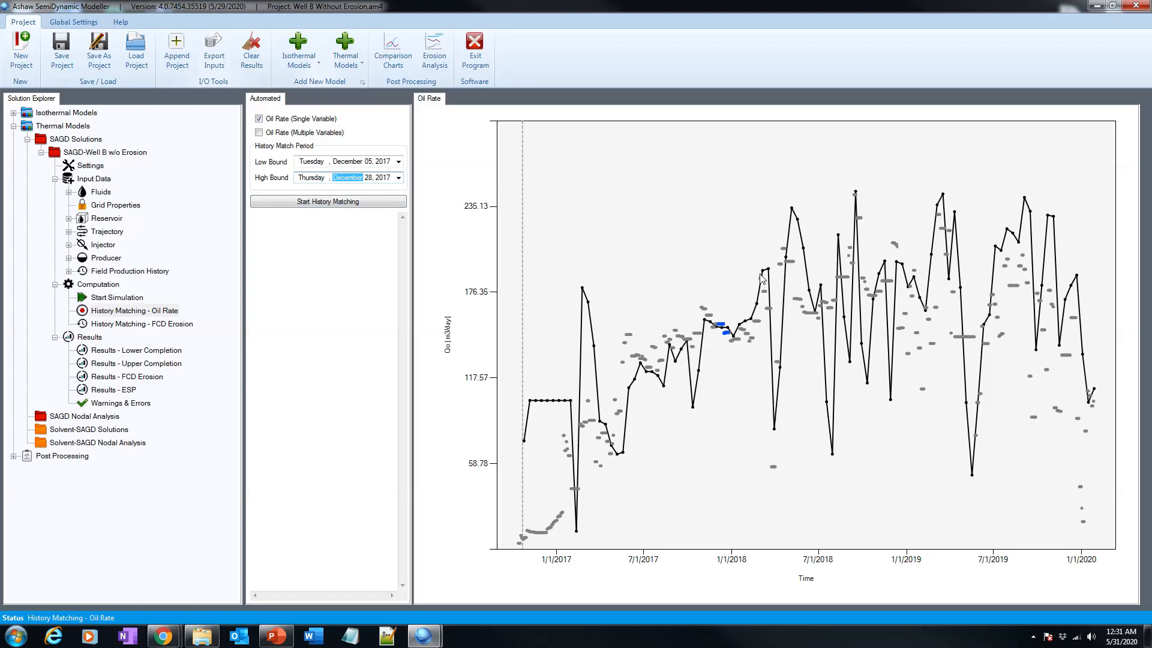
{"action": "left_click", "coordinate": [729, 330]}
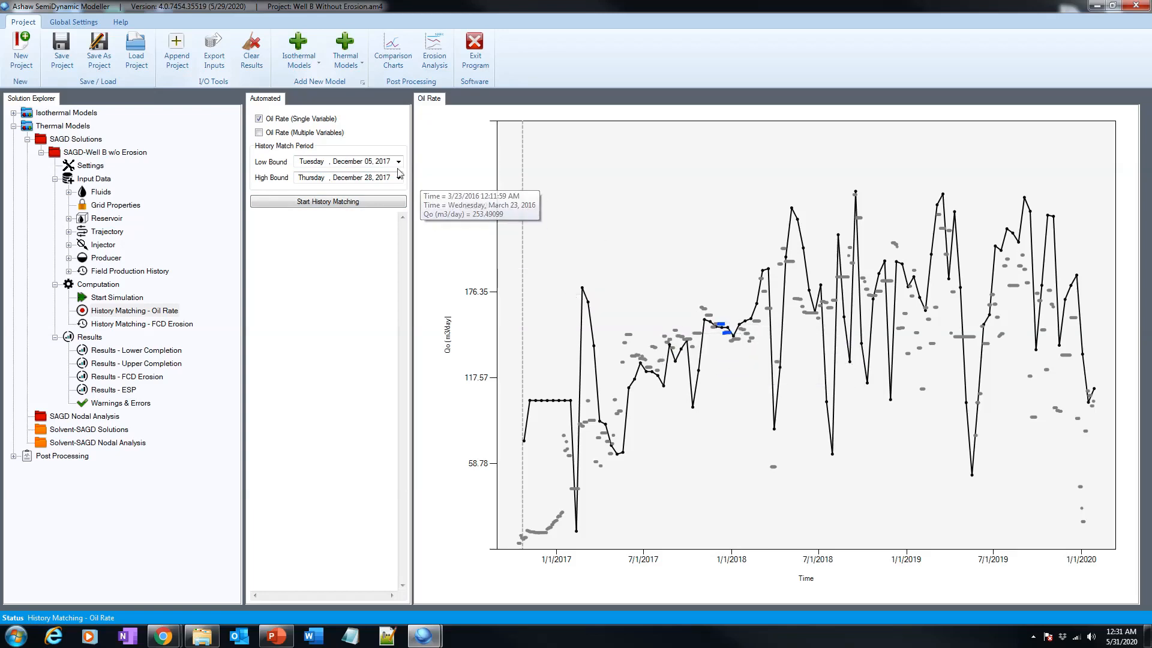
Set both the low and high bounds of the history match period to December 25, 2017.
{"action": "left_click", "coordinate": [370, 165]}
{"action": "left_click", "coordinate": [398, 163]}
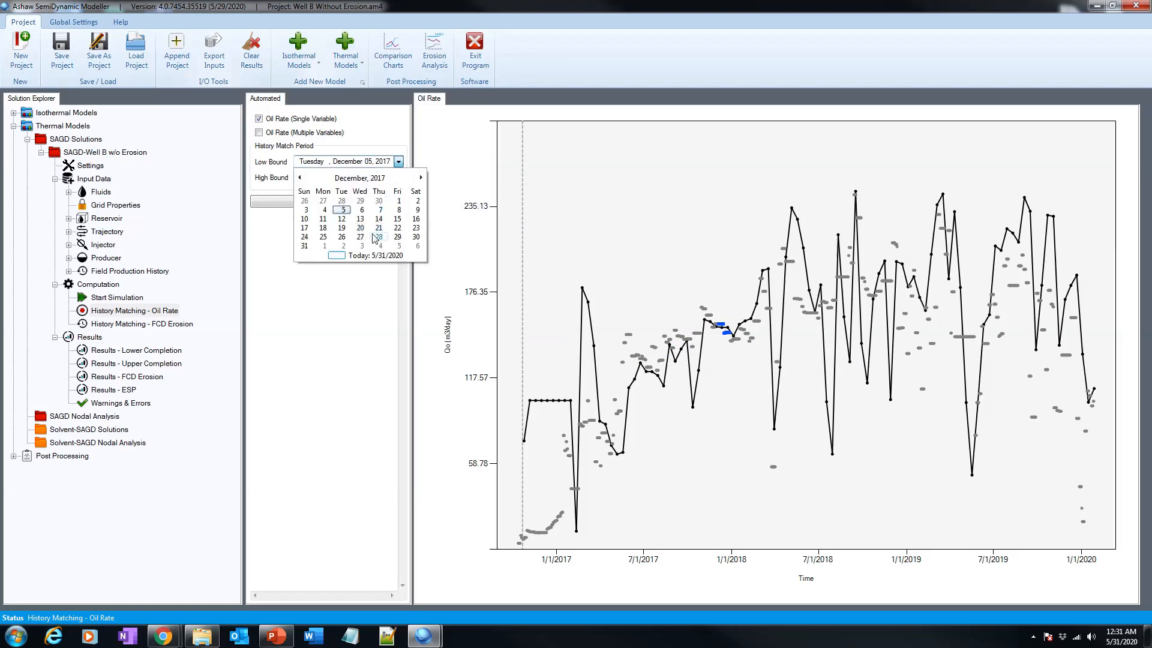
{"action": "left_click", "coordinate": [323, 236]}
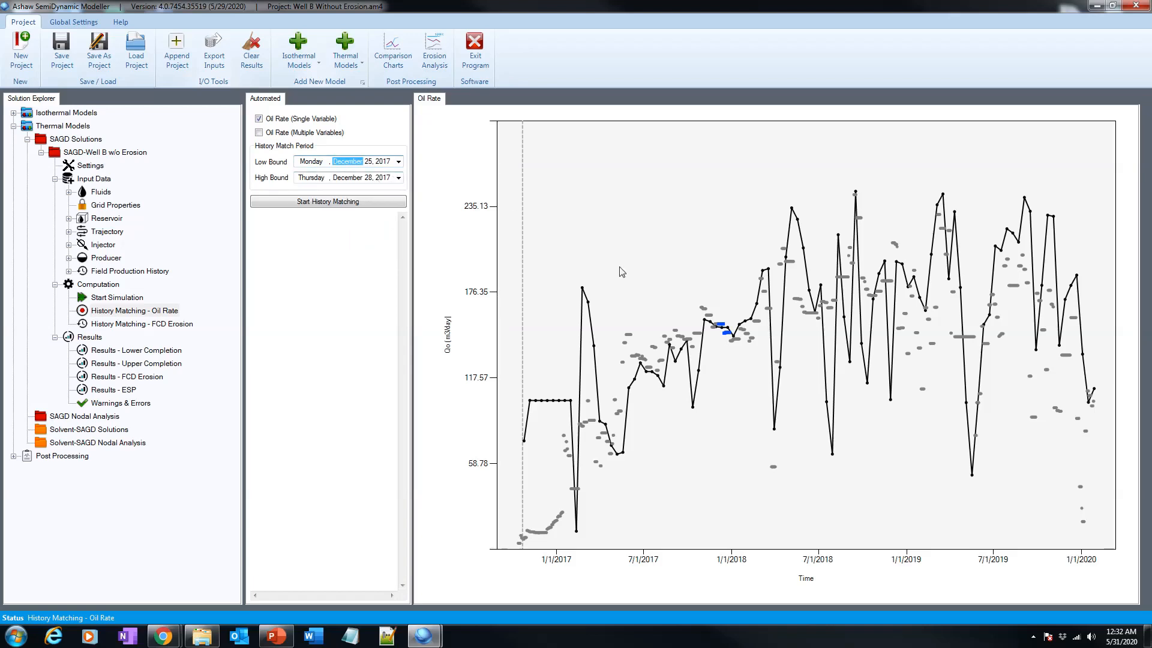
{"action": "left_click", "coordinate": [398, 178]}
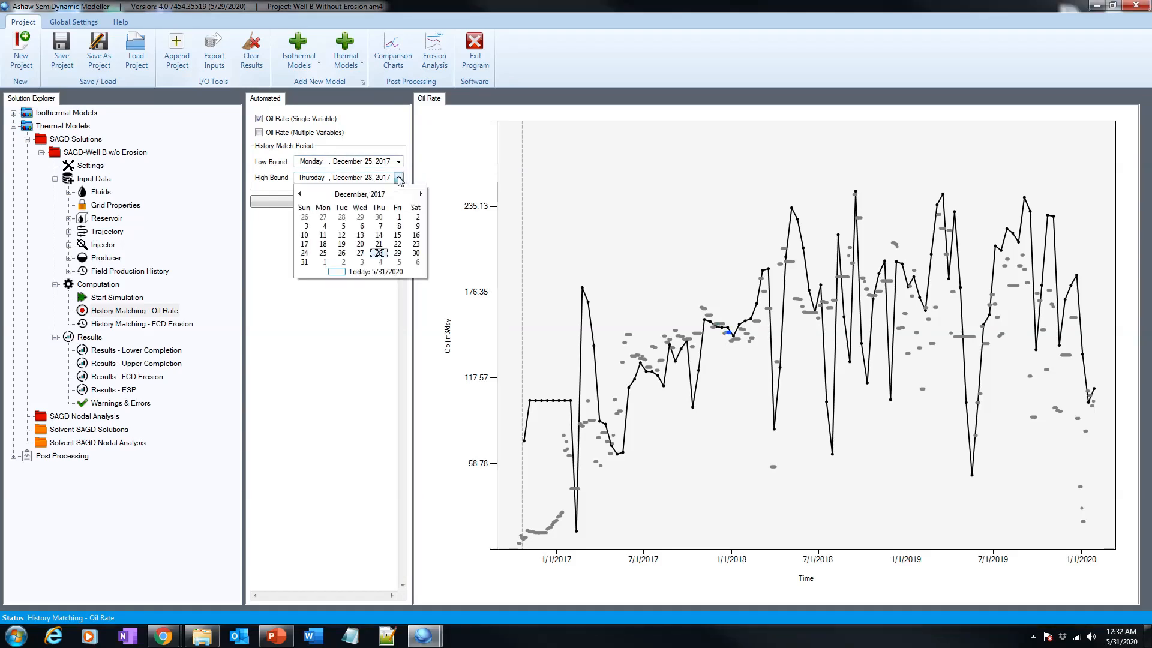
{"action": "left_click", "coordinate": [323, 252]}
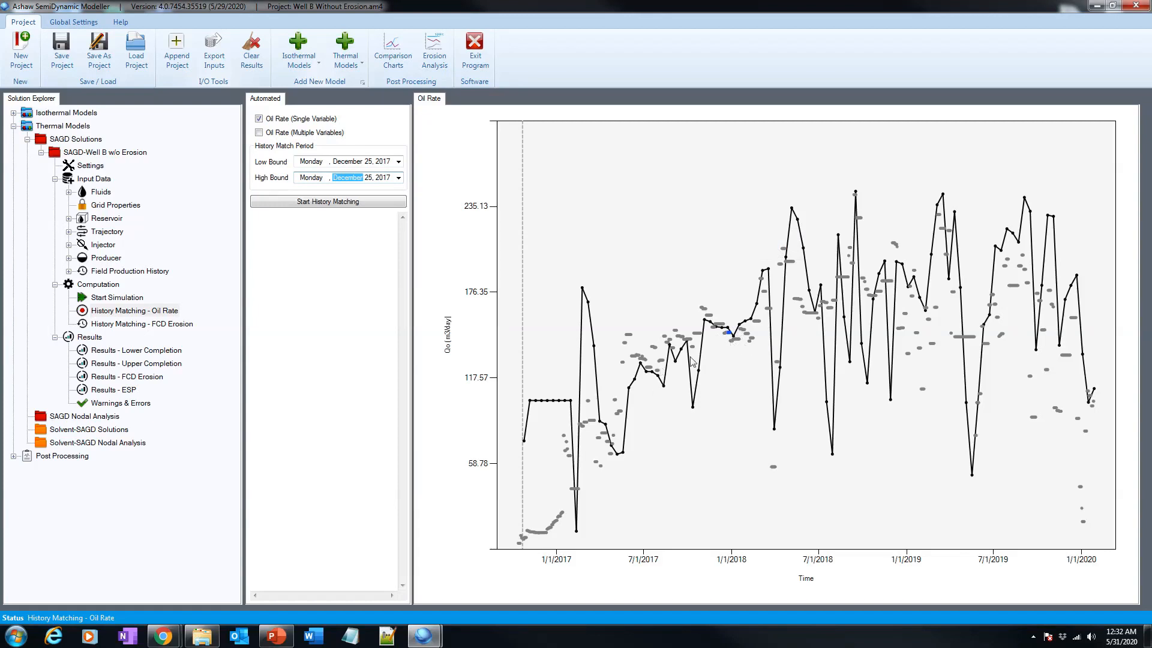
{"action": "left_click", "coordinate": [746, 354]}
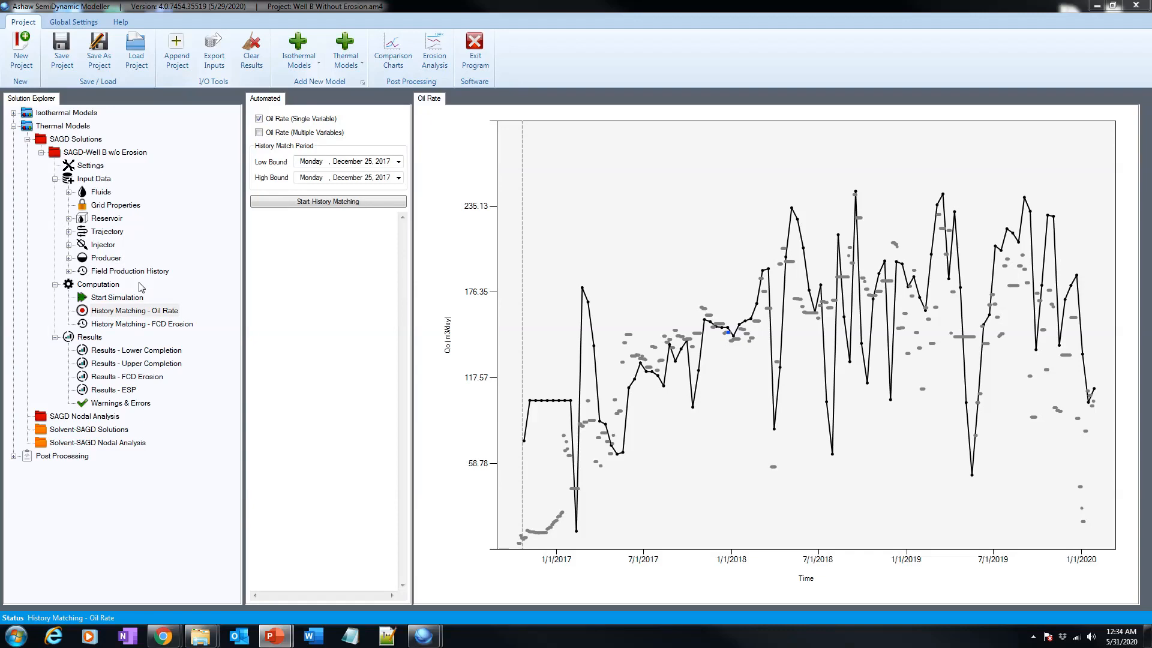
Open the LC FCD Erosion settings under the producer's lower completion.
{"action": "left_click", "coordinate": [69, 259]}
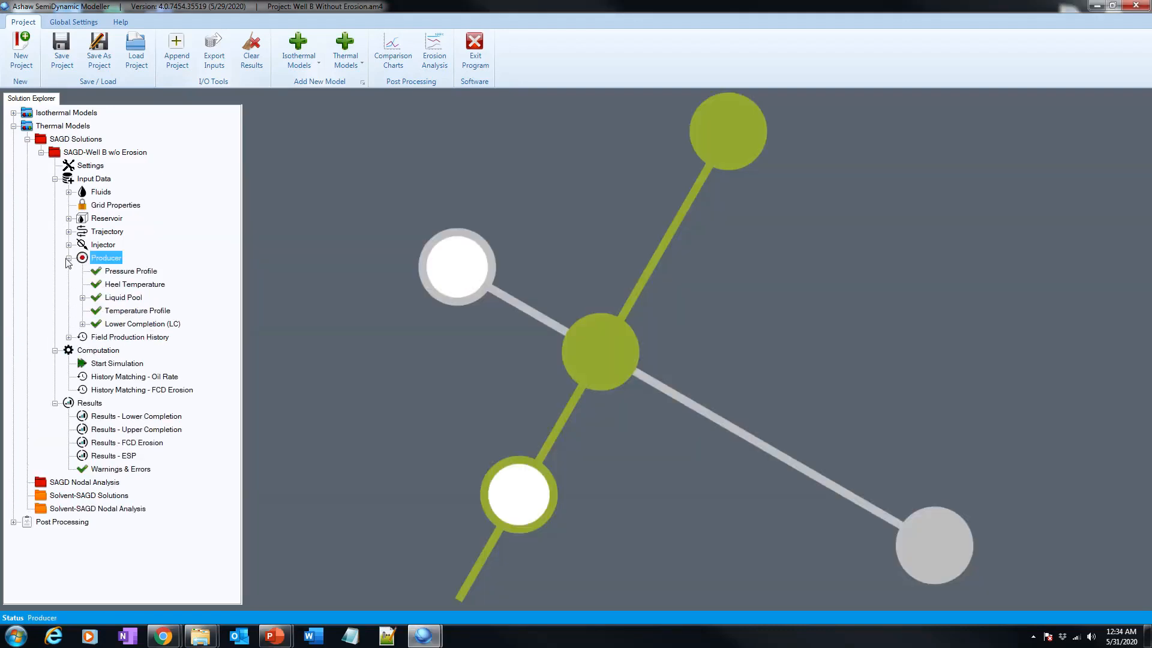
{"action": "left_click", "coordinate": [81, 325]}
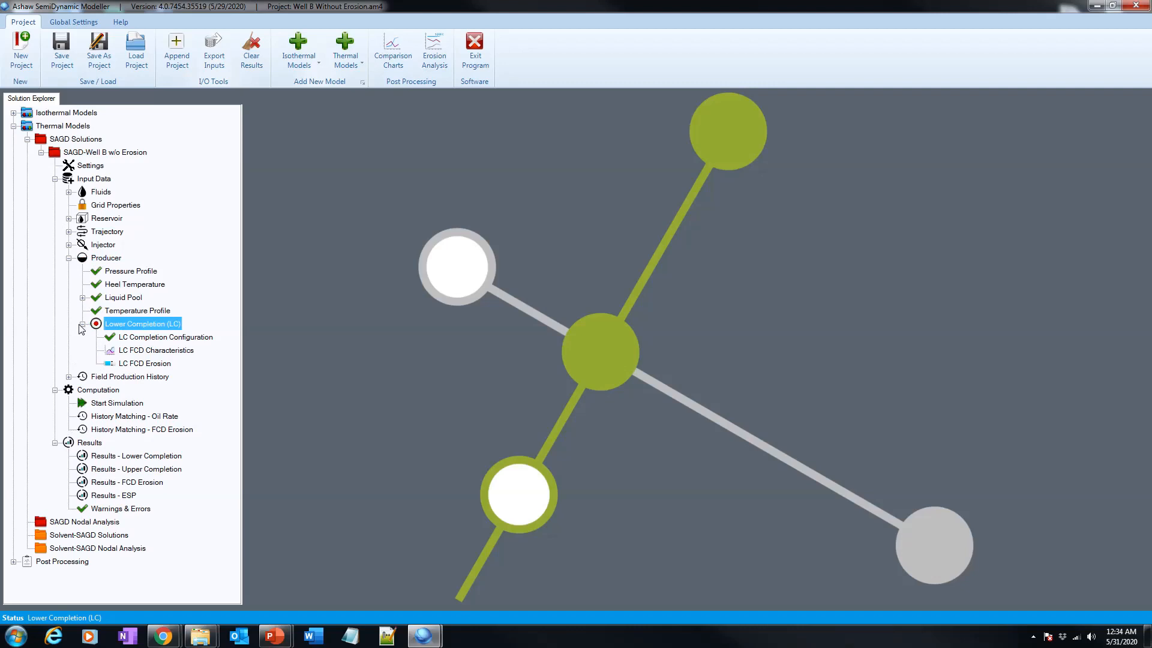
{"action": "left_click", "coordinate": [132, 364]}
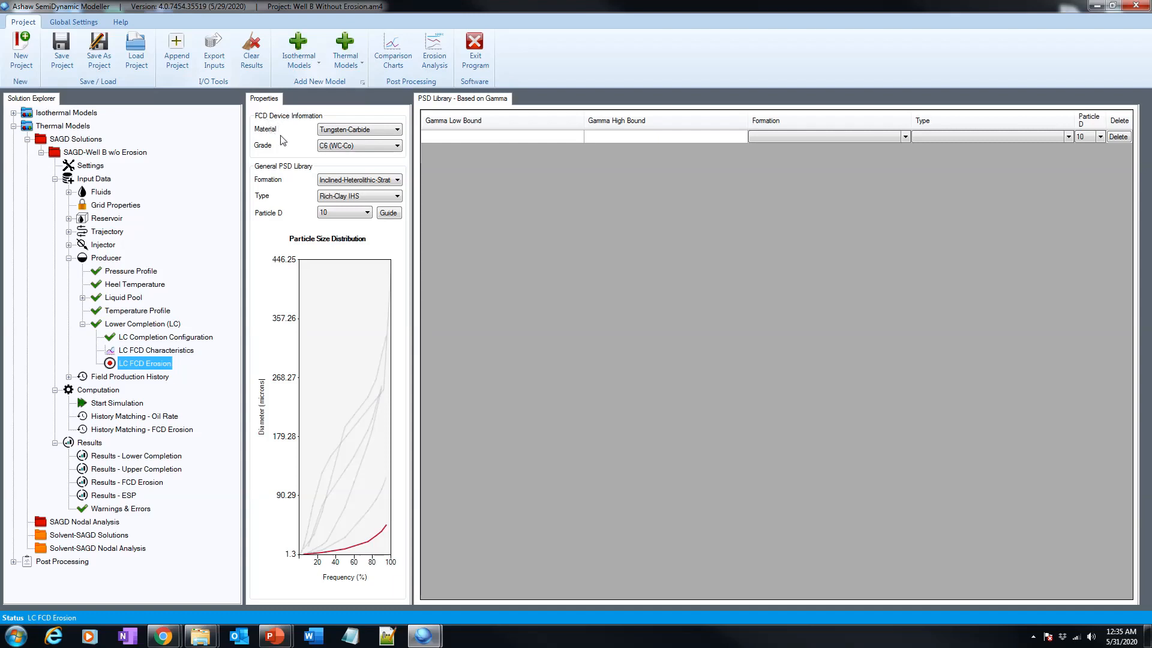
Set the FCD device material to Stainless Steel with grade 13Cr-L80.
{"action": "left_click", "coordinate": [346, 131]}
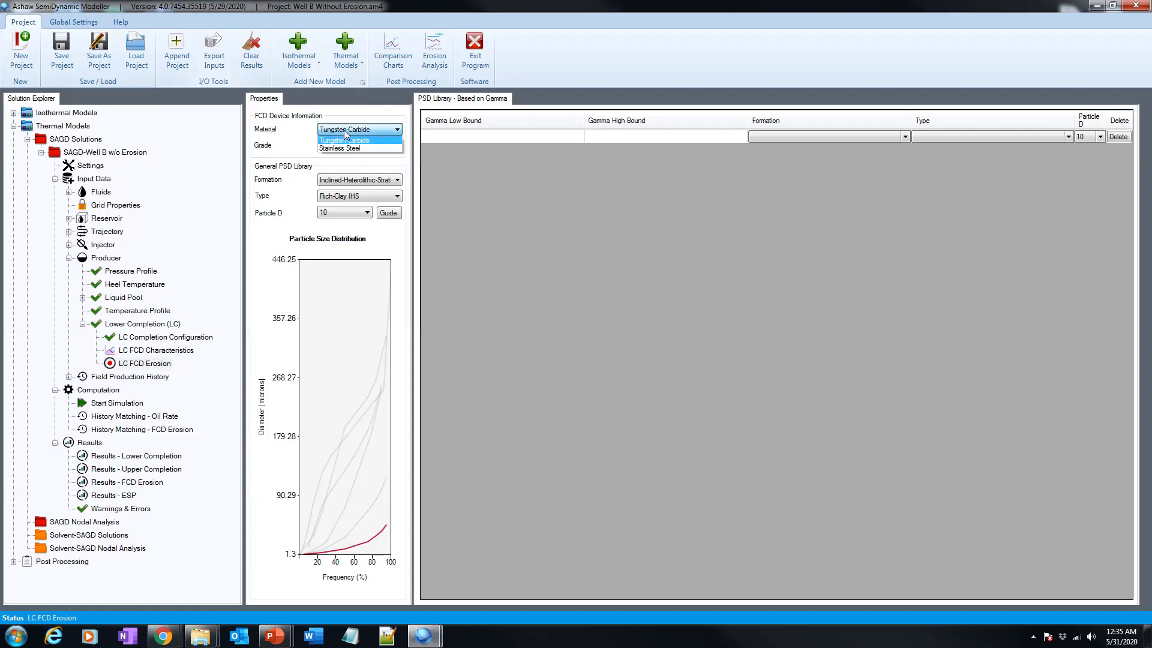
{"action": "left_click", "coordinate": [342, 148]}
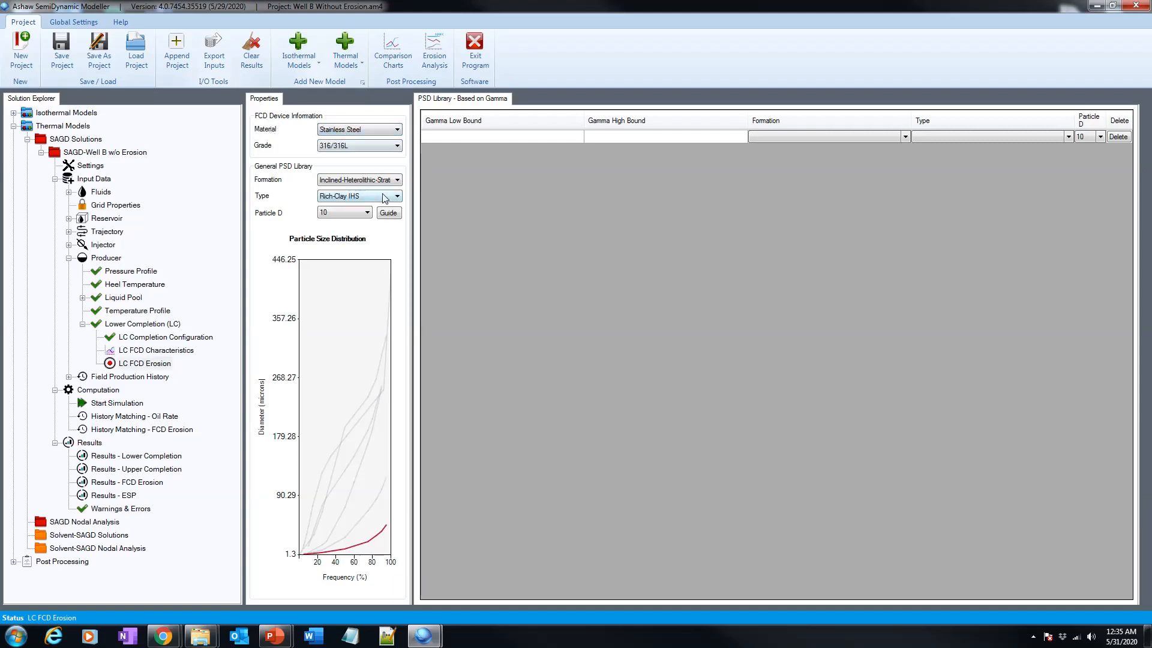
{"action": "left_click", "coordinate": [371, 145]}
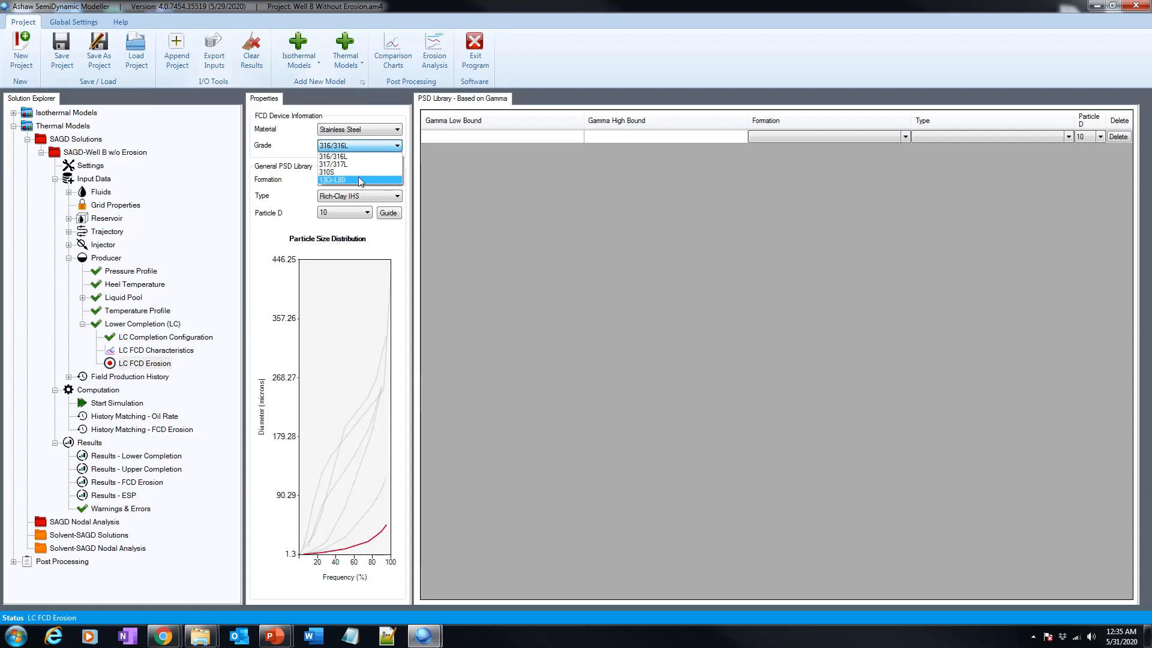
{"action": "left_click", "coordinate": [358, 179]}
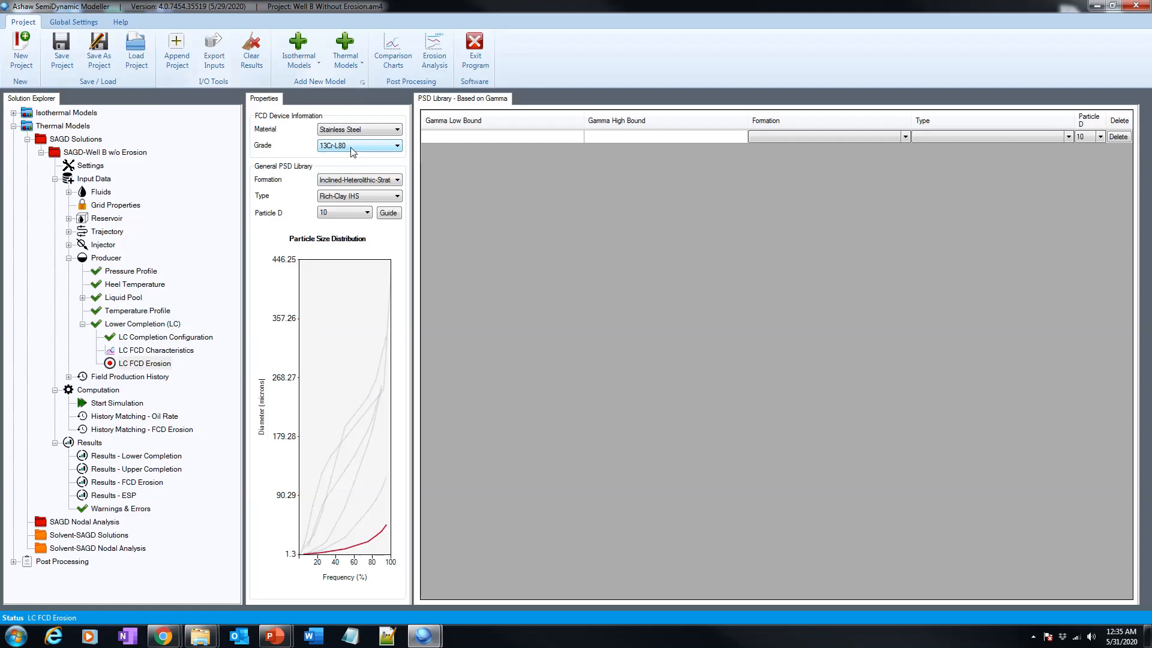
Switch the FCD material to Tungsten-Carbide and open its grade options.
{"action": "left_click", "coordinate": [379, 130]}
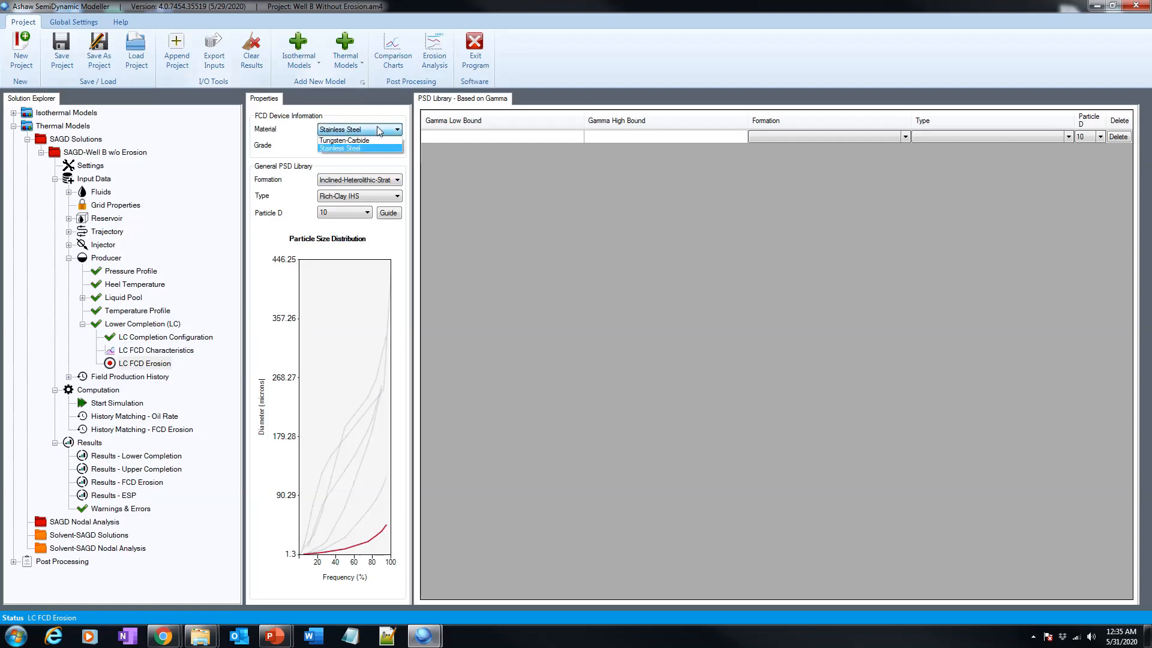
{"action": "left_click", "coordinate": [372, 140]}
{"action": "left_click", "coordinate": [375, 150]}
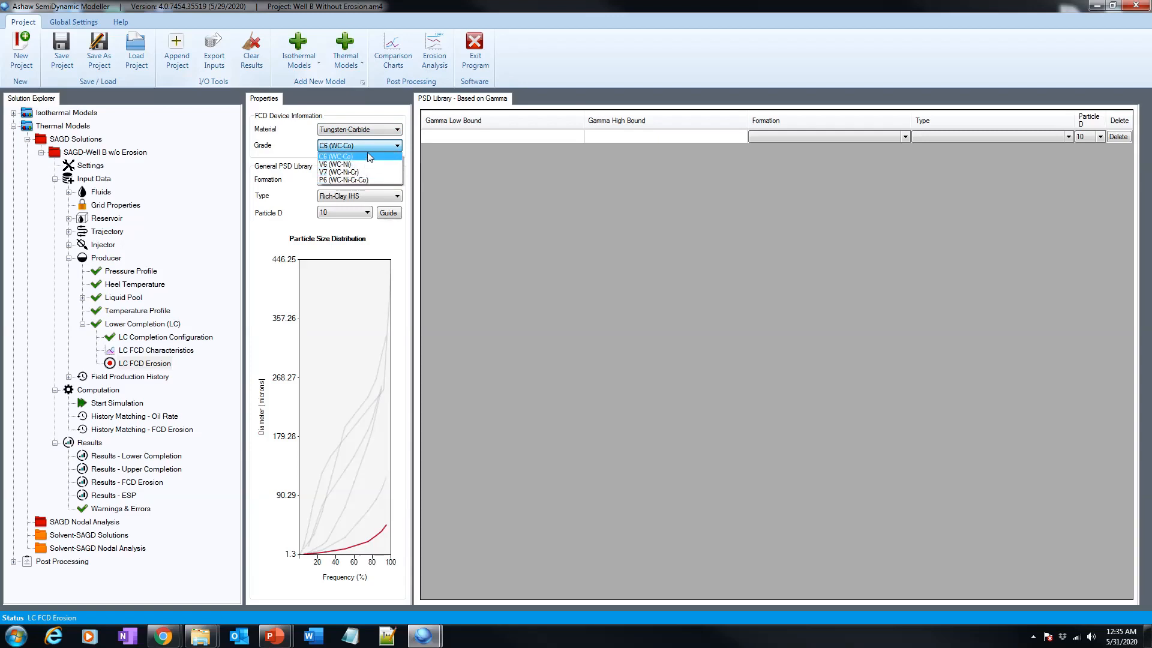
Switch the material back to Stainless Steel and choose 13Cr-L80 as its grade.
{"action": "left_click", "coordinate": [373, 131]}
{"action": "left_click", "coordinate": [372, 131]}
{"action": "left_click", "coordinate": [361, 147]}
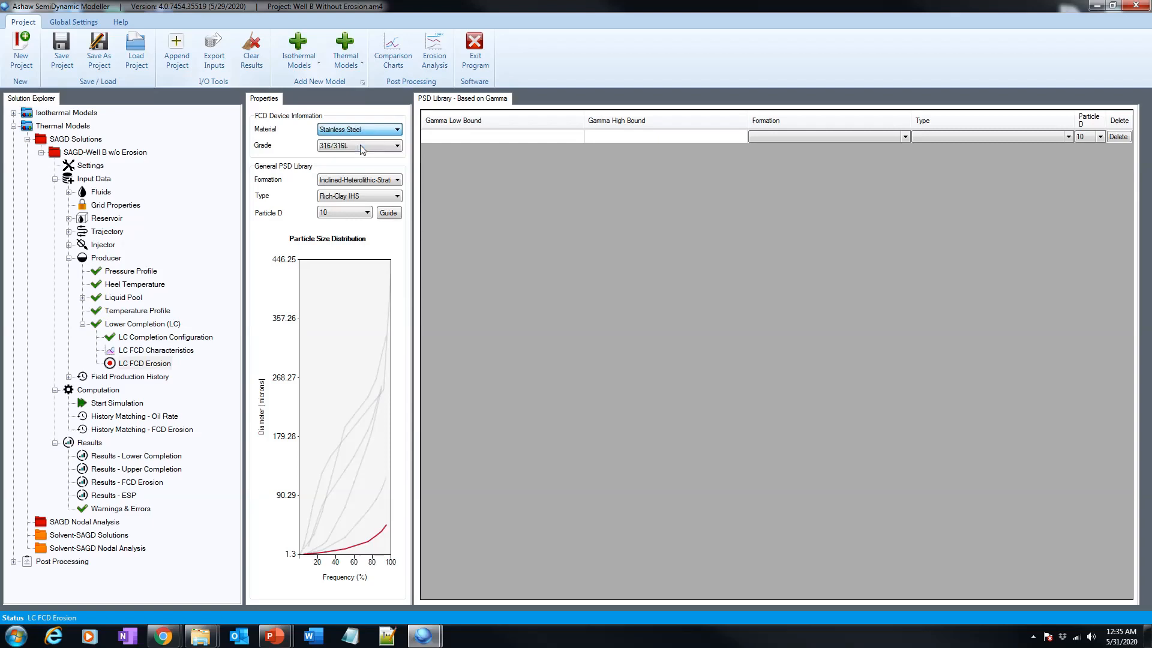
{"action": "left_click", "coordinate": [360, 145]}
{"action": "left_click", "coordinate": [351, 180]}
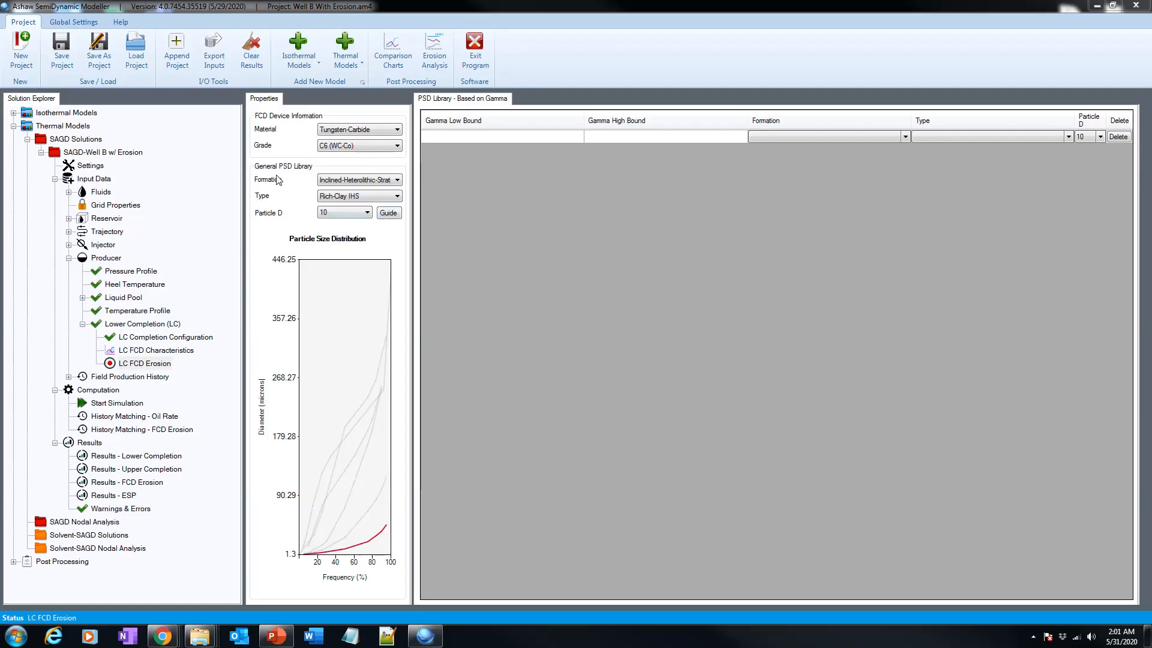
Review the formation options, keeping Inclined-Heterolithic-Strat as the formation.
{"action": "left_click", "coordinate": [346, 181]}
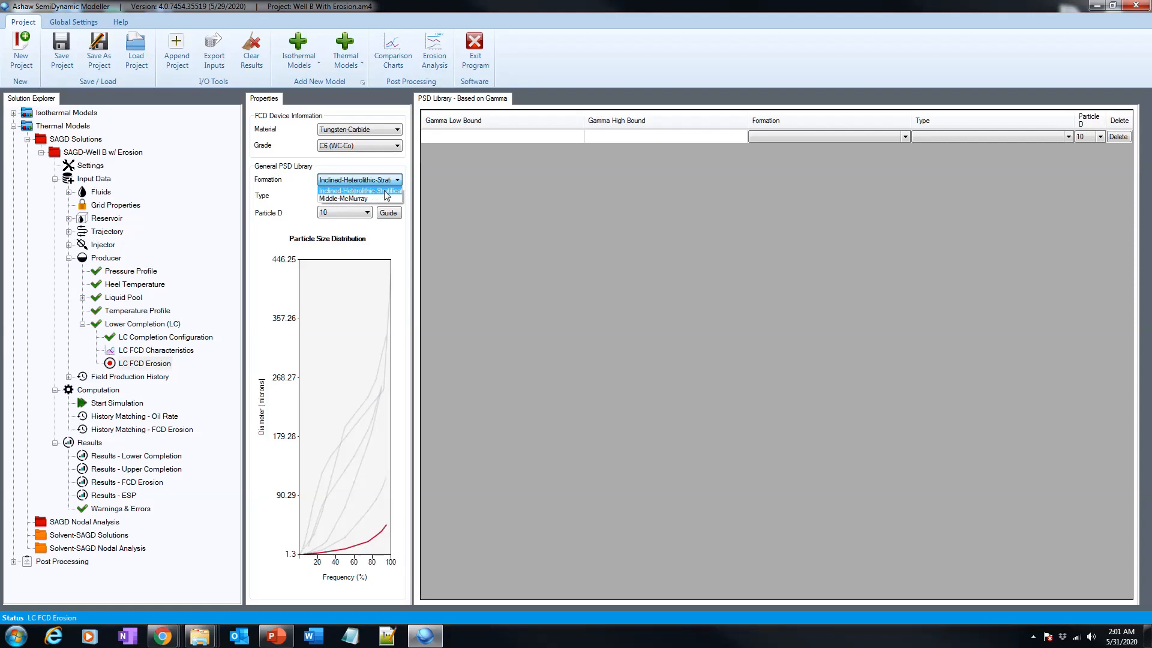
{"action": "left_click", "coordinate": [385, 191]}
{"action": "left_click", "coordinate": [370, 197]}
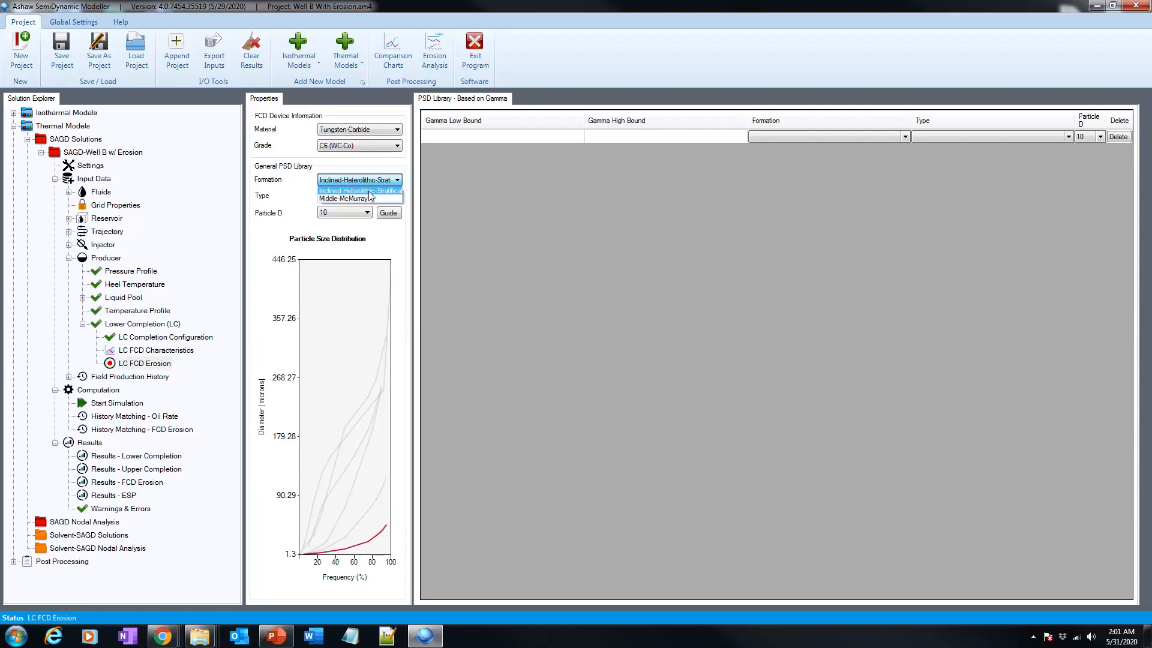
{"action": "left_click", "coordinate": [370, 196]}
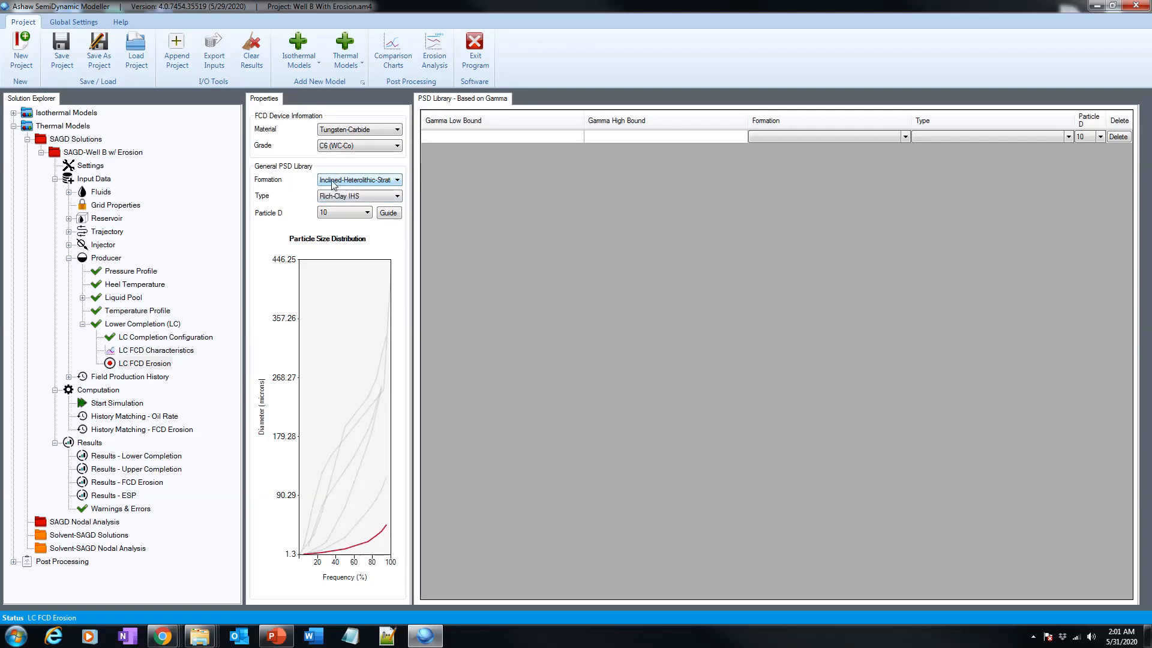
Set the general PSD type to Fluvially-Dominated IHS.
{"action": "left_click", "coordinate": [375, 196]}
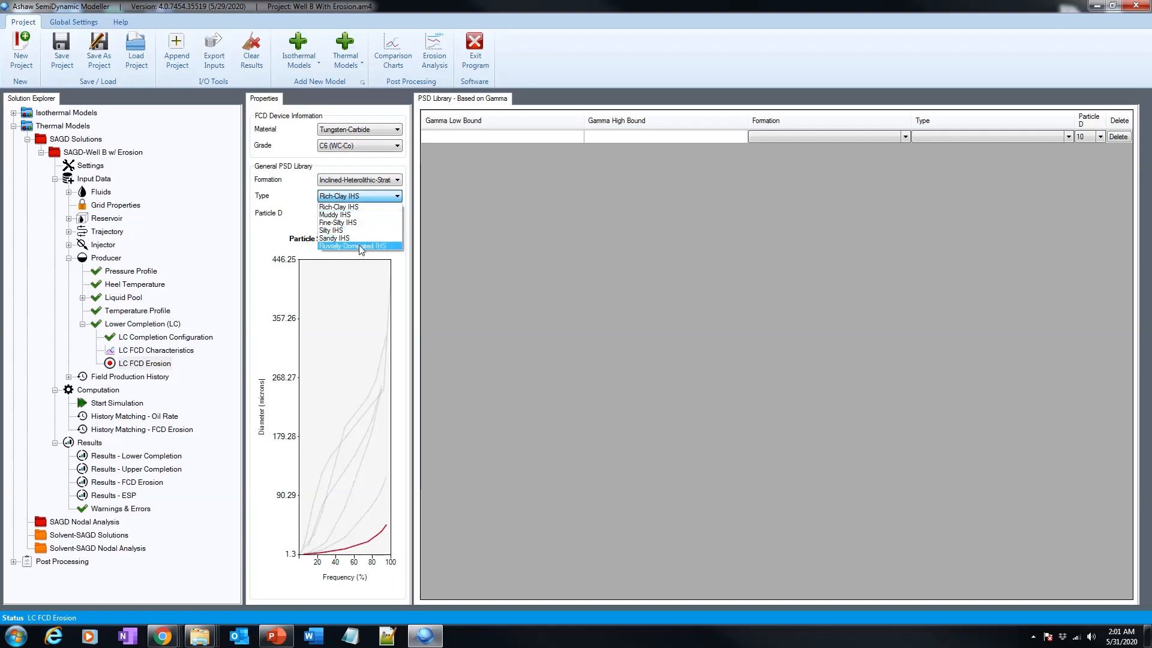
{"action": "left_click", "coordinate": [358, 206]}
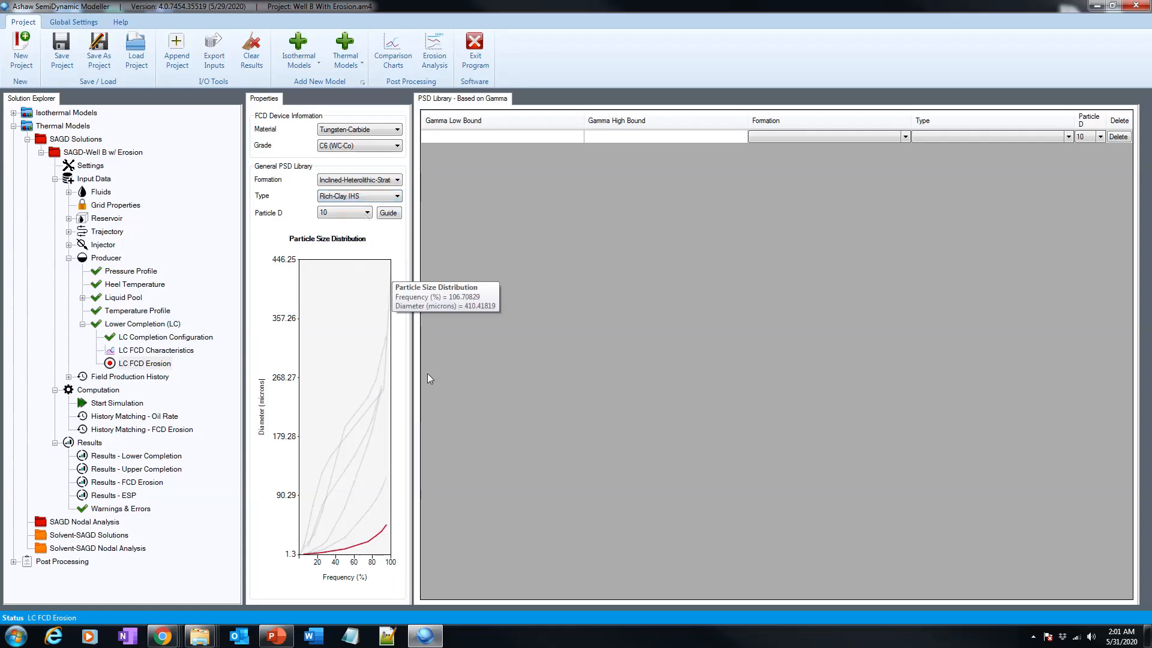
{"action": "left_click", "coordinate": [358, 196]}
{"action": "left_click", "coordinate": [351, 246]}
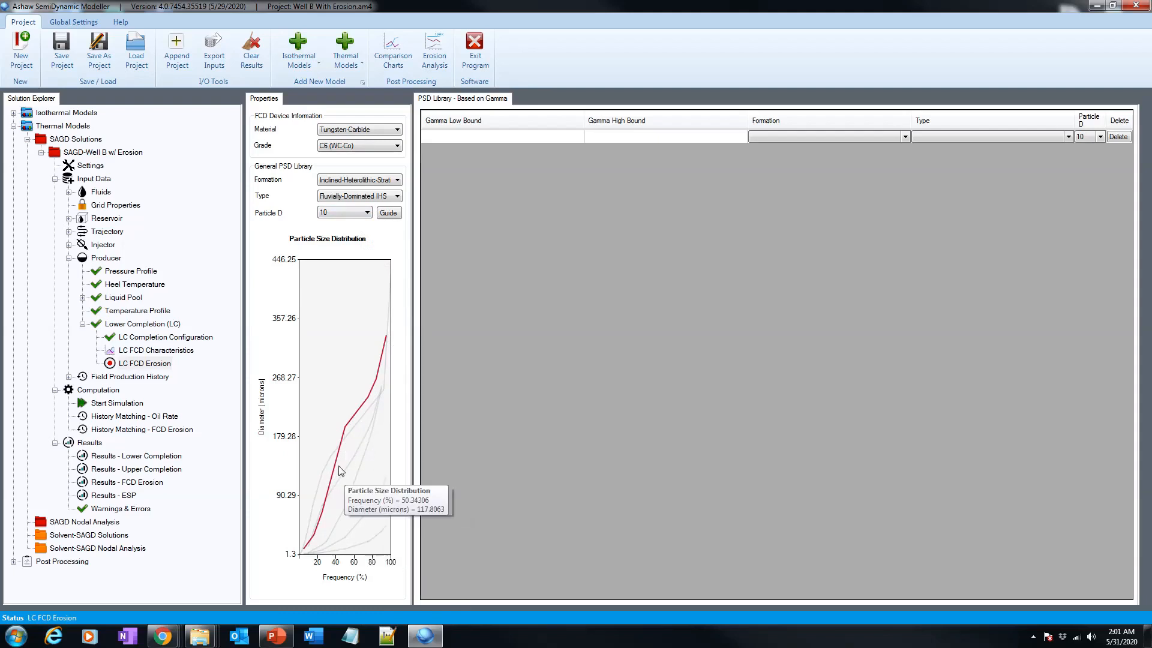
Set Particle D to 10 and consult its guide diagram before closing it.
{"action": "left_click", "coordinate": [352, 212]}
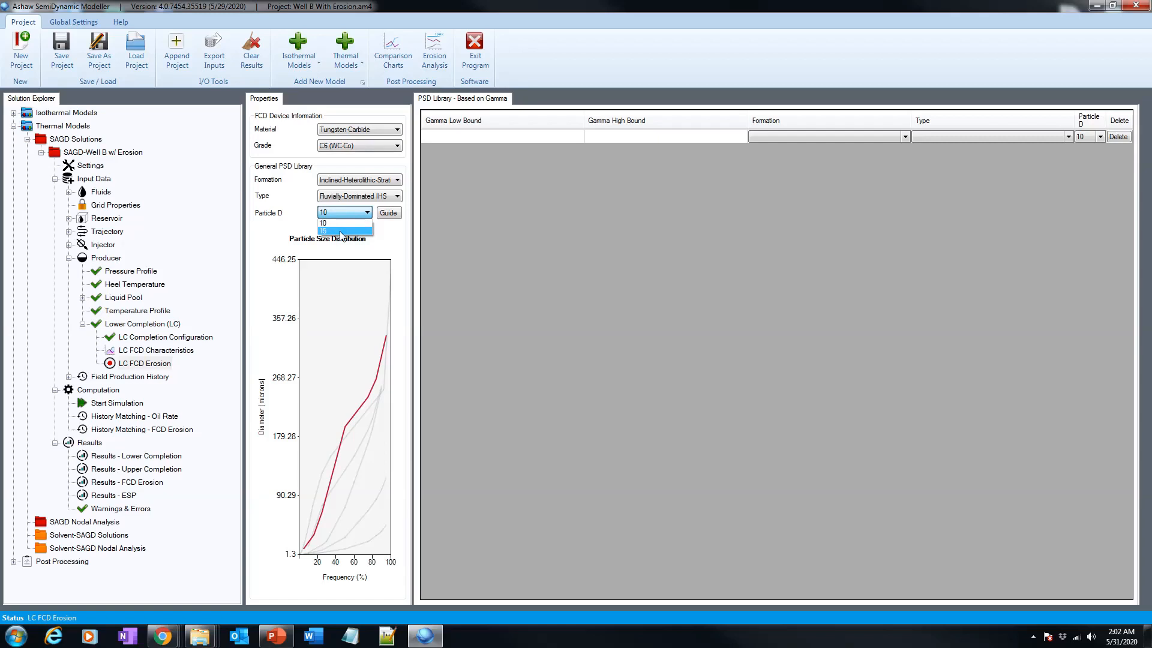
{"action": "left_click", "coordinate": [350, 223]}
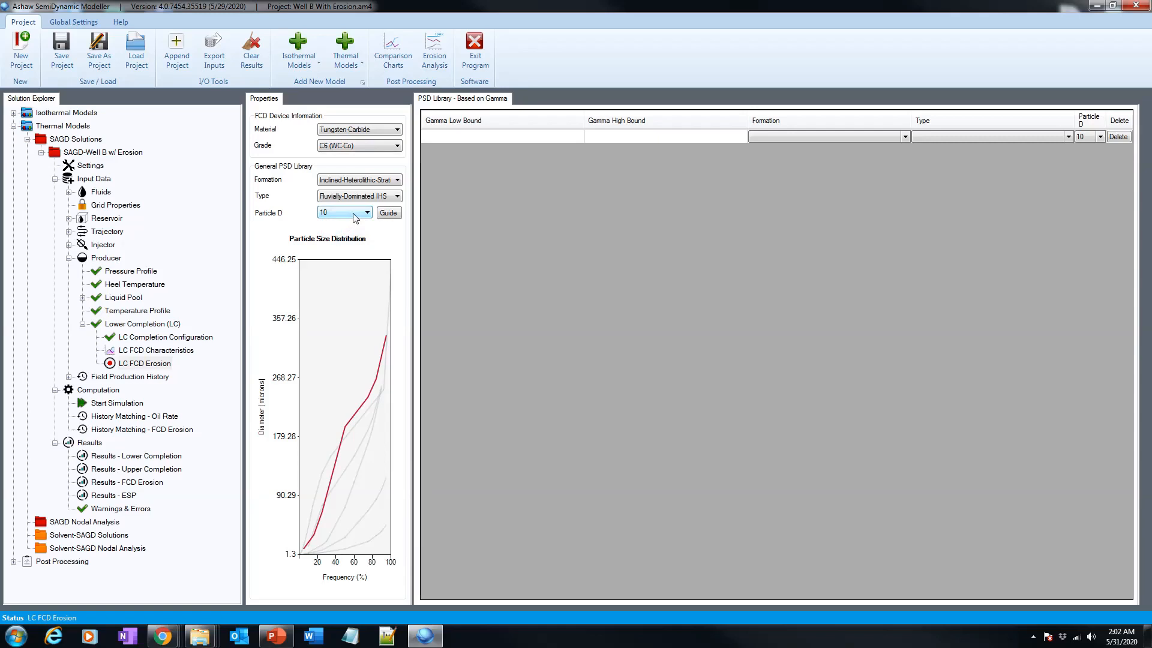
{"action": "left_click", "coordinate": [388, 213]}
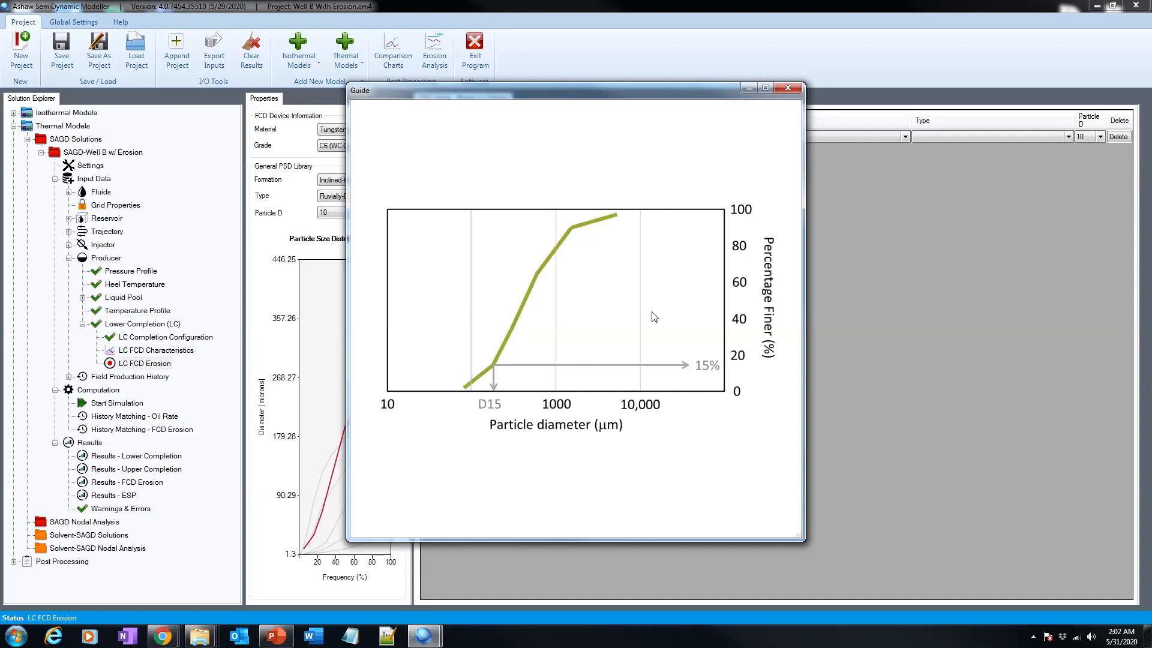
{"action": "left_click", "coordinate": [787, 90]}
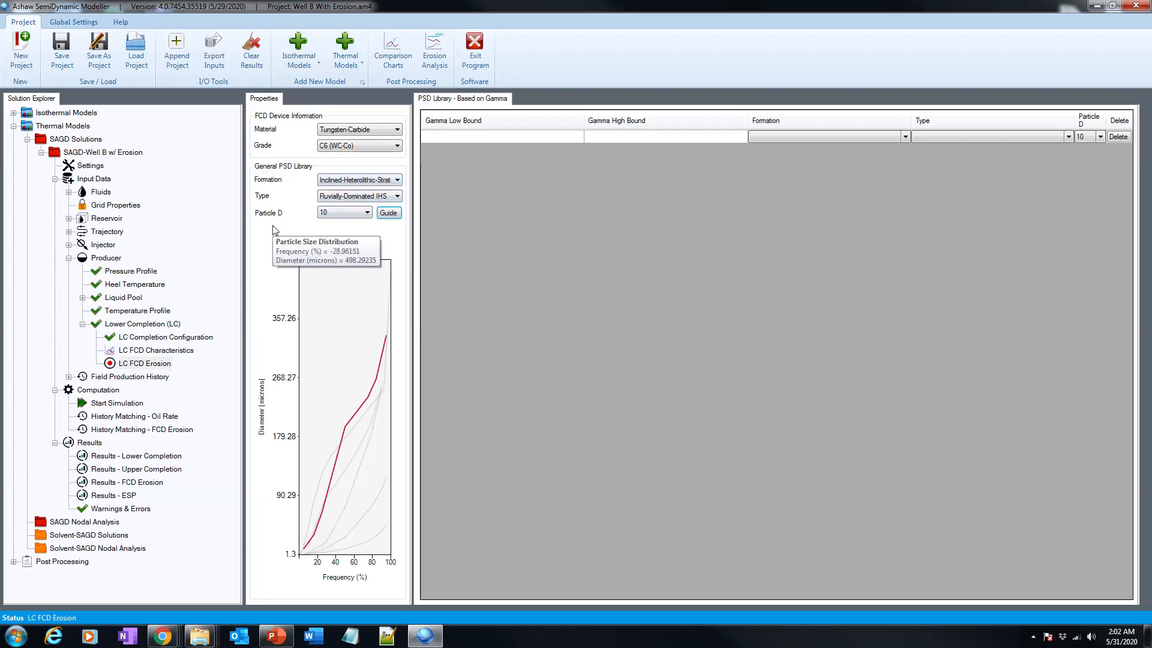
Add a PSD library row for gamma 10 to 20 with Inclined-Heterolithic-Stratification formation and Fluvially-Dominated IHS type.
{"action": "left_click", "coordinate": [459, 134]}
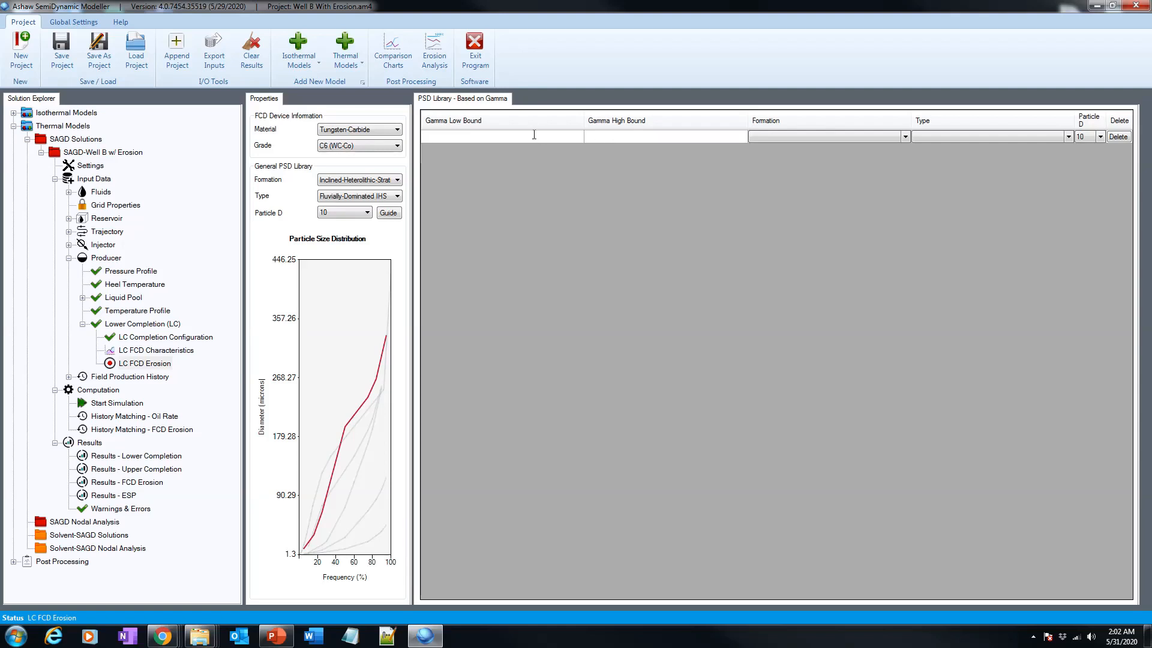
{"action": "type", "text": "10"}
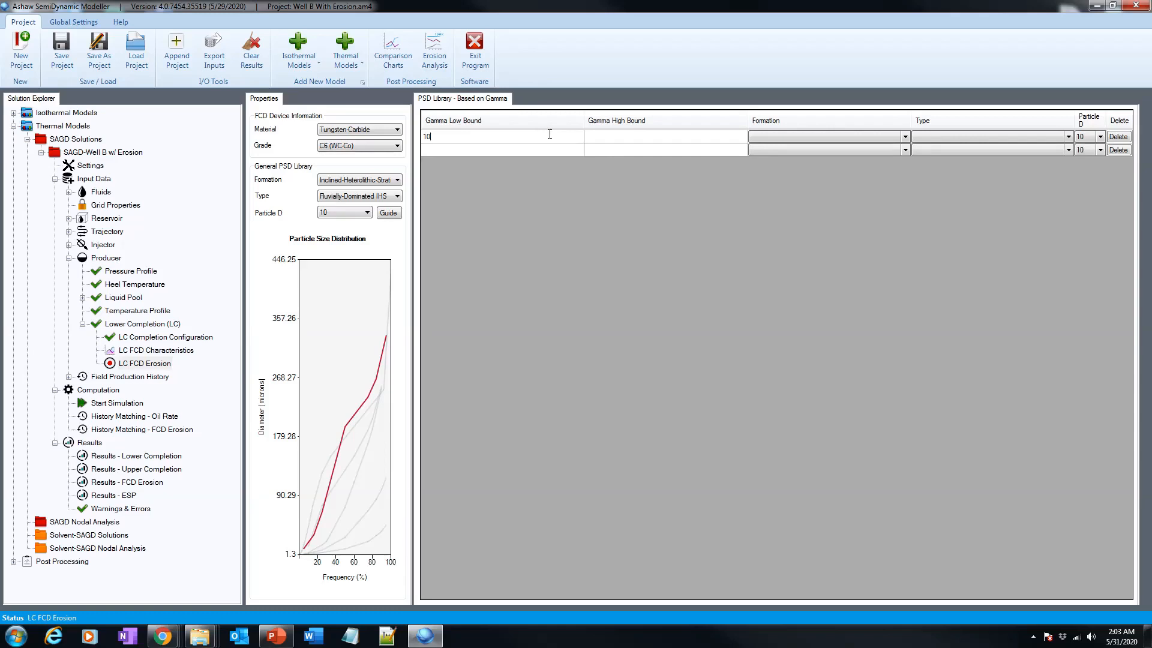
{"action": "left_click", "coordinate": [610, 134]}
{"action": "type", "text": "20"}
{"action": "left_click", "coordinate": [879, 137]}
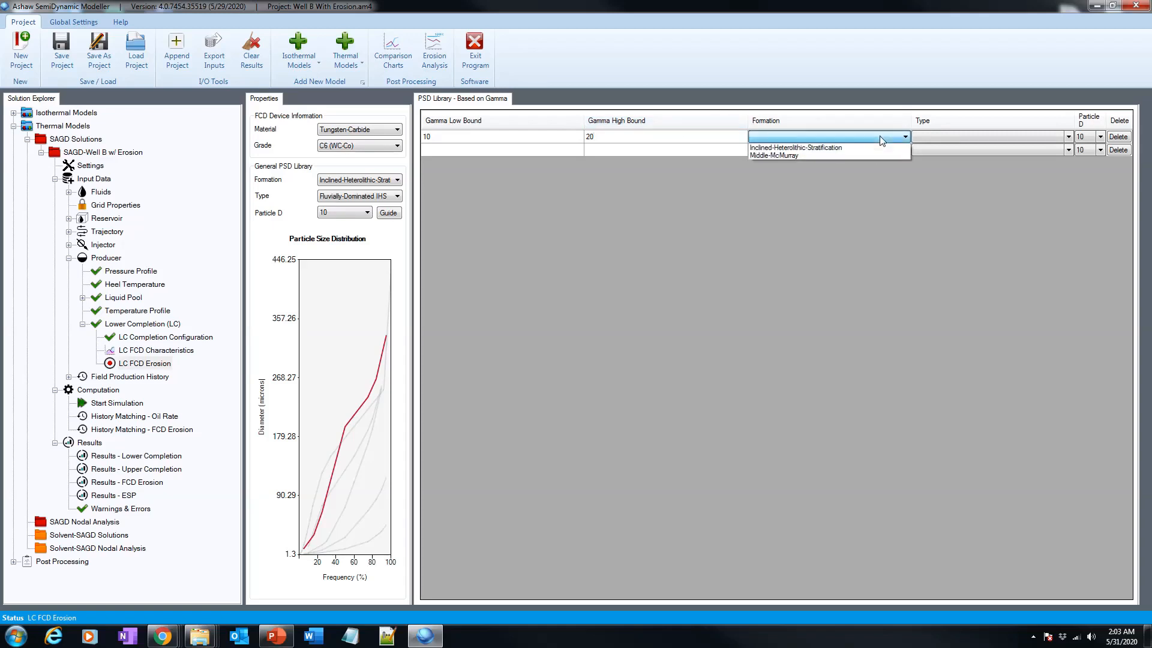
{"action": "left_click", "coordinate": [865, 147]}
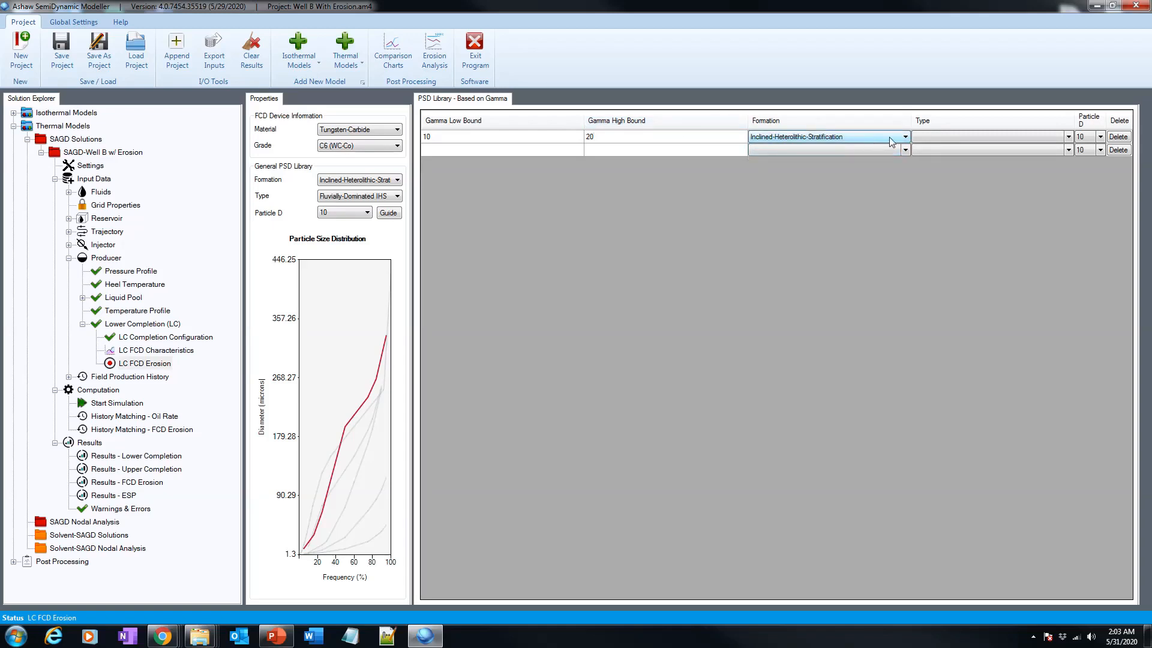
{"action": "left_click", "coordinate": [967, 139]}
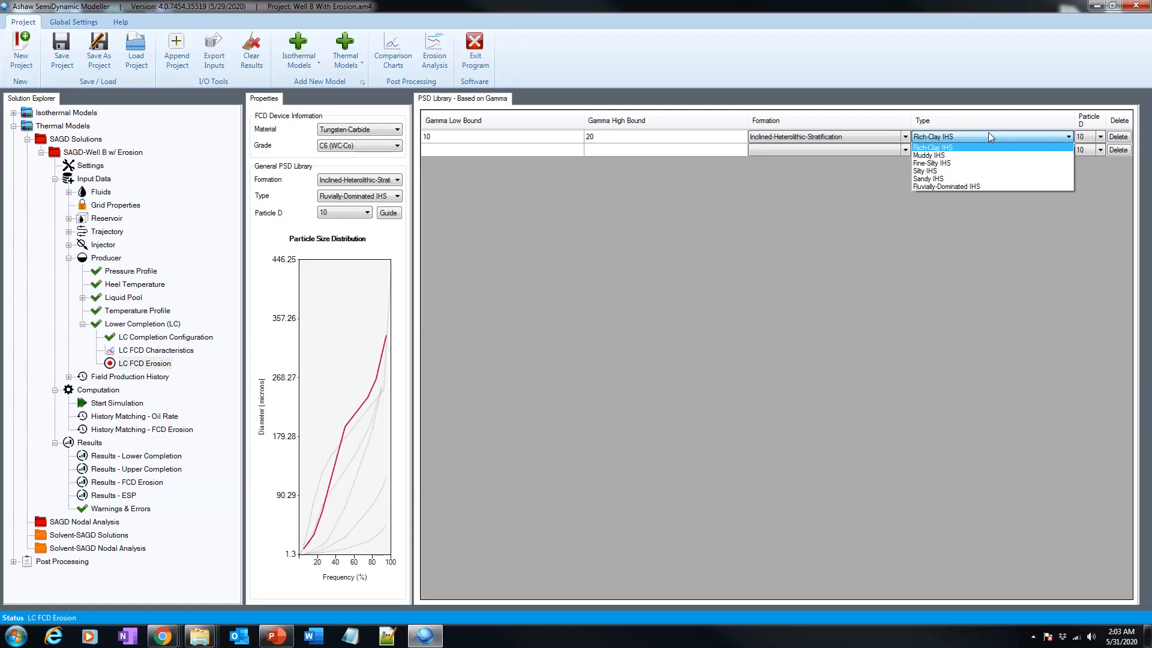
{"action": "left_click", "coordinate": [975, 186]}
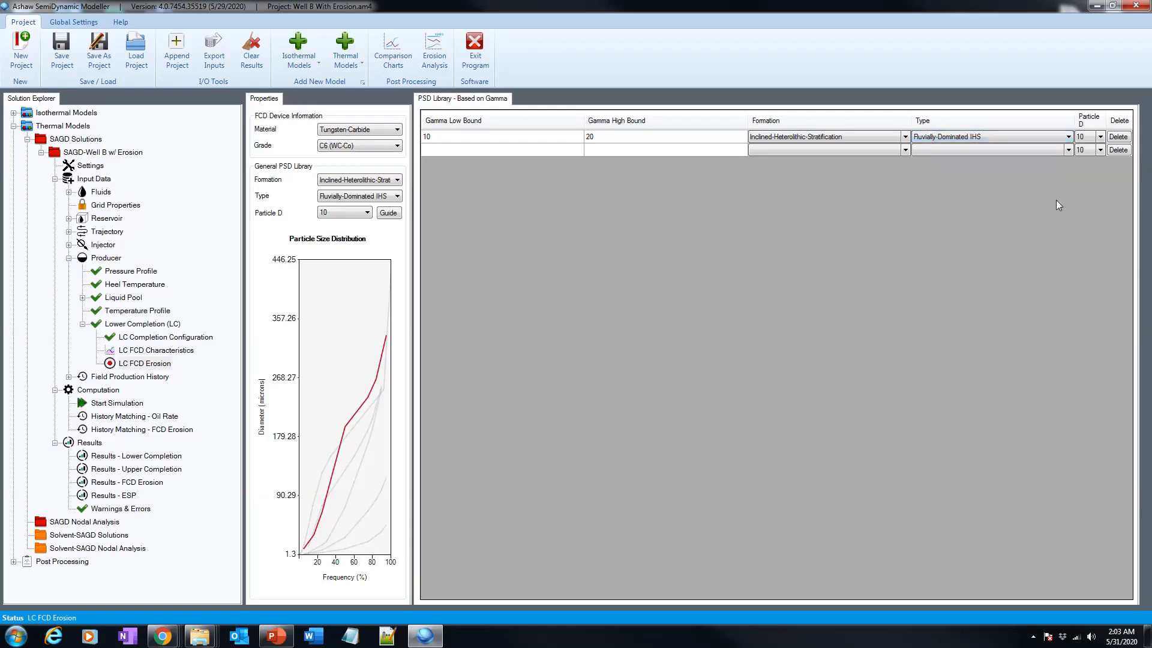
Add a second PSD library row for gamma 20 to 50 with Inclined-Heterolithic-Stratification formation and Silty IHS type.
{"action": "left_click", "coordinate": [464, 150]}
{"action": "type", "text": "20"}
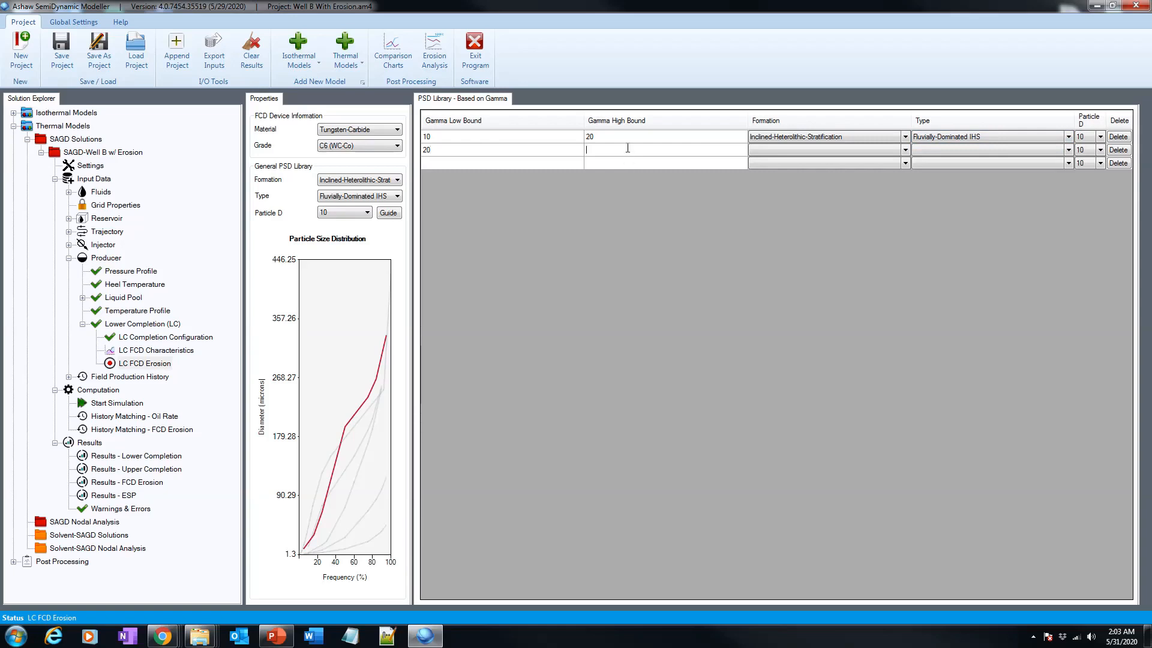
{"action": "left_click", "coordinate": [775, 154]}
{"action": "left_click", "coordinate": [776, 146]}
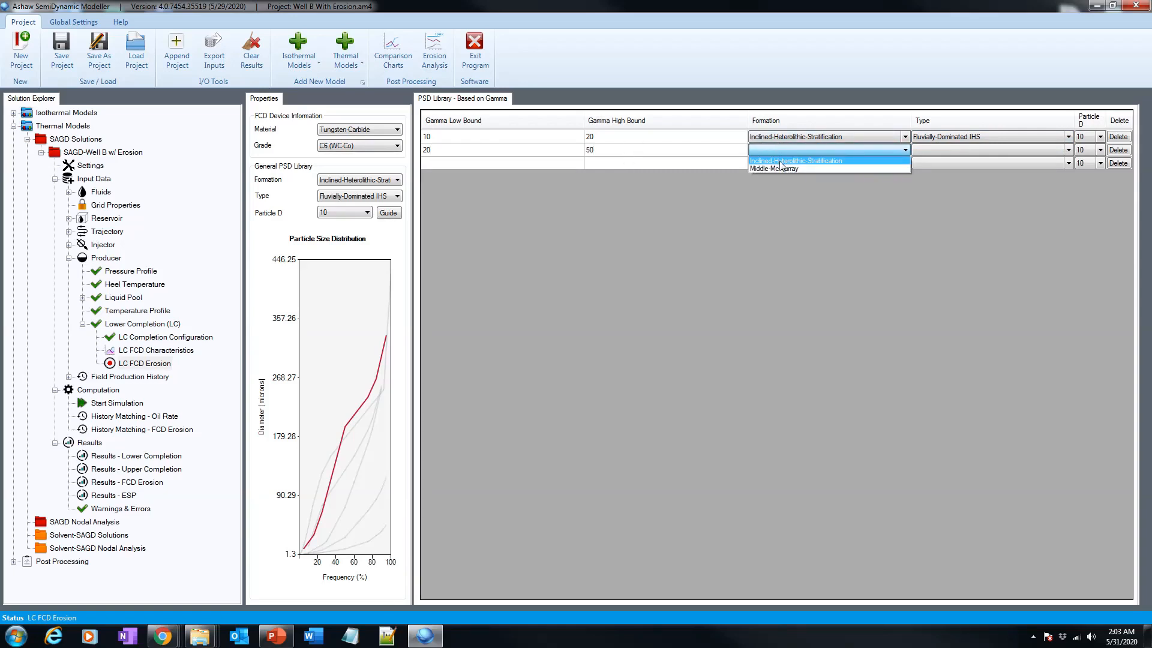
{"action": "left_click", "coordinate": [781, 161]}
{"action": "left_click", "coordinate": [964, 146]}
{"action": "left_click", "coordinate": [955, 146]}
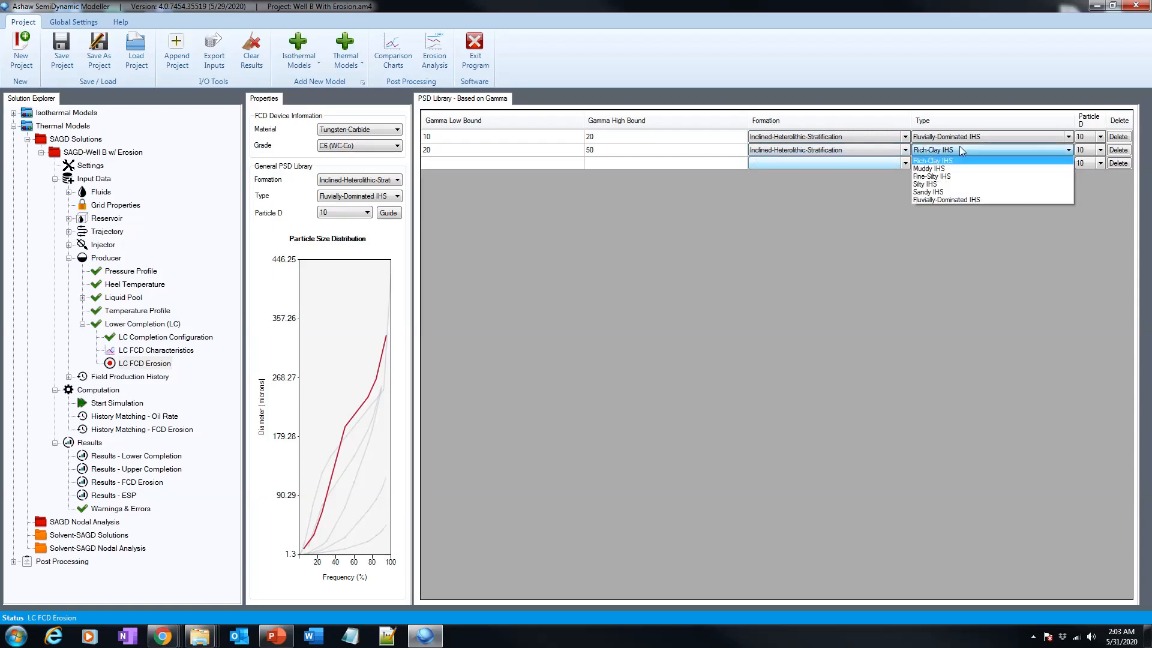
{"action": "left_click", "coordinate": [938, 184]}
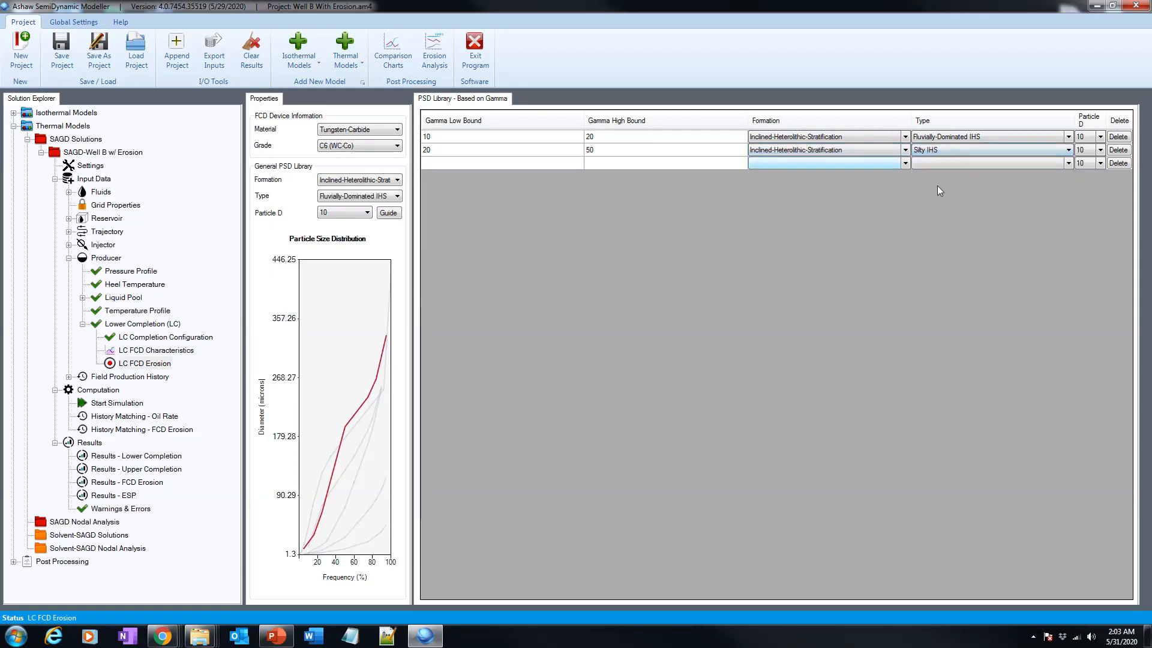
Add a third PSD library row for gamma 50 to 100 with Inclined-Heterolithic-Stratification formation and Rich-Clay IHS type.
{"action": "left_click", "coordinate": [485, 163]}
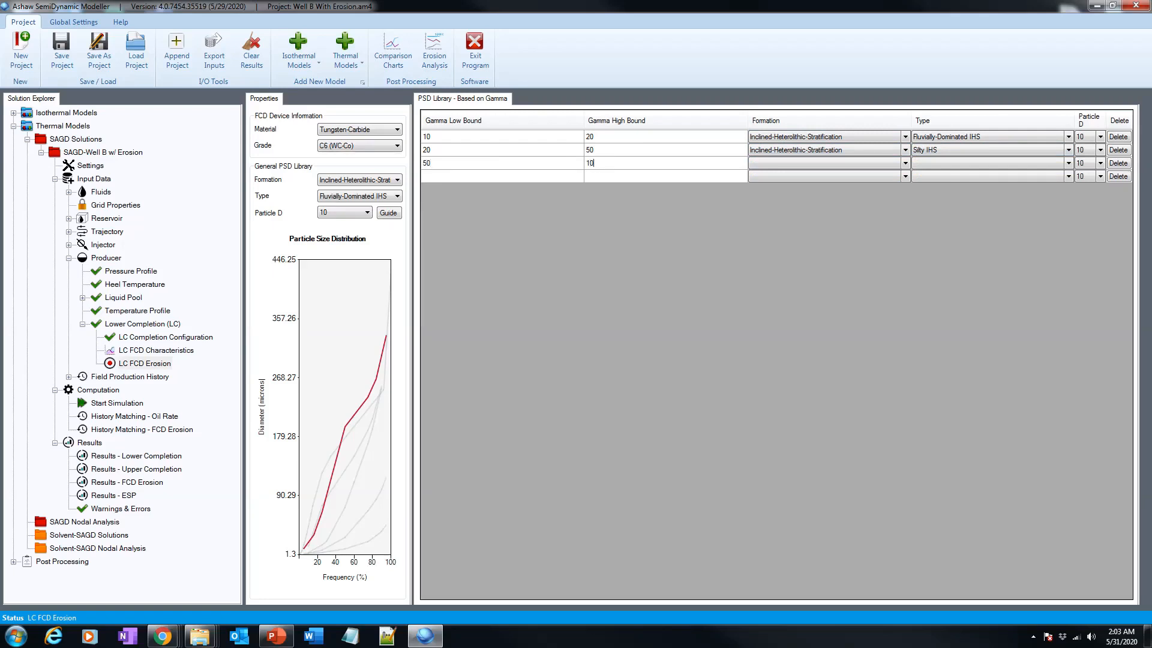
{"action": "left_click", "coordinate": [769, 167]}
{"action": "left_click", "coordinate": [792, 174]}
Delete all three rows from the gamma-based PSD library.
{"action": "left_click", "coordinate": [1117, 164]}
{"action": "left_click", "coordinate": [1118, 150]}
{"action": "left_click", "coordinate": [1118, 138]}
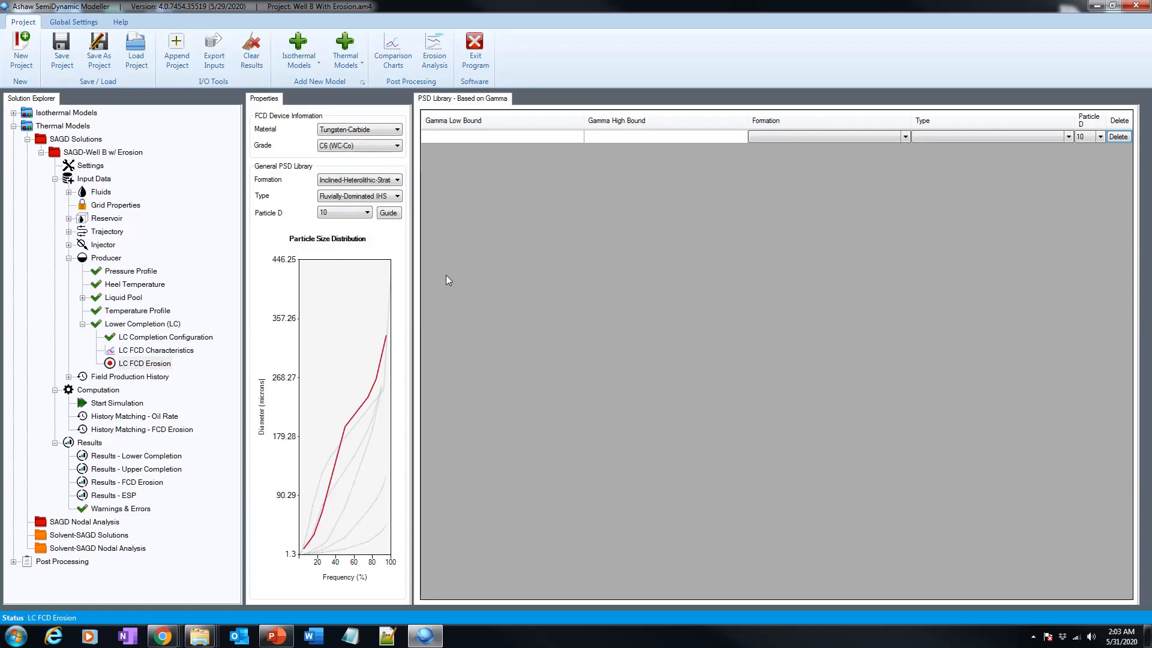
Open FCD erosion history matching and review the reference time and end time options, keeping 5/29/2019 6:28:48 AM as reference.
{"action": "left_click", "coordinate": [173, 430]}
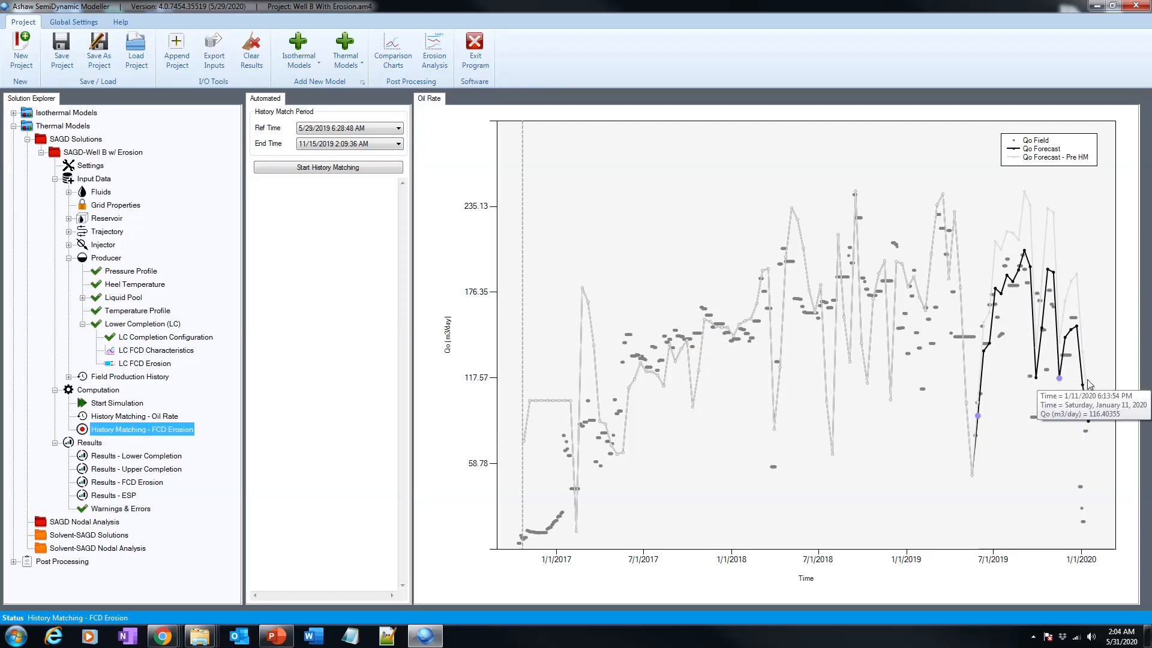
{"action": "left_click", "coordinate": [375, 129]}
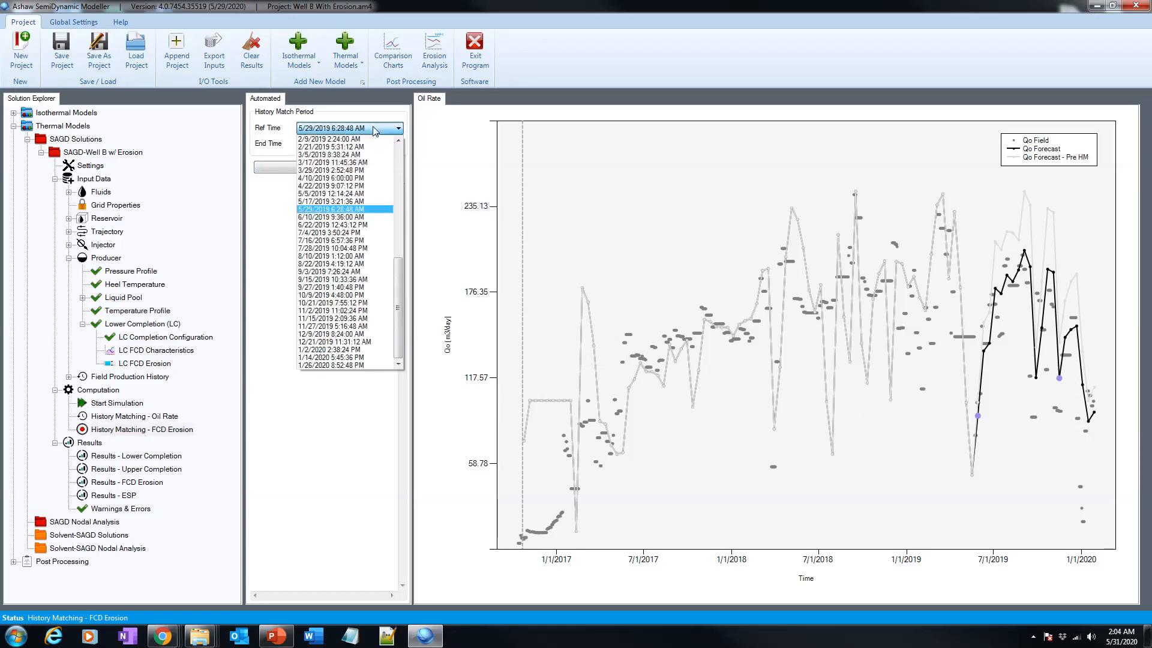
{"action": "left_click", "coordinate": [375, 129]}
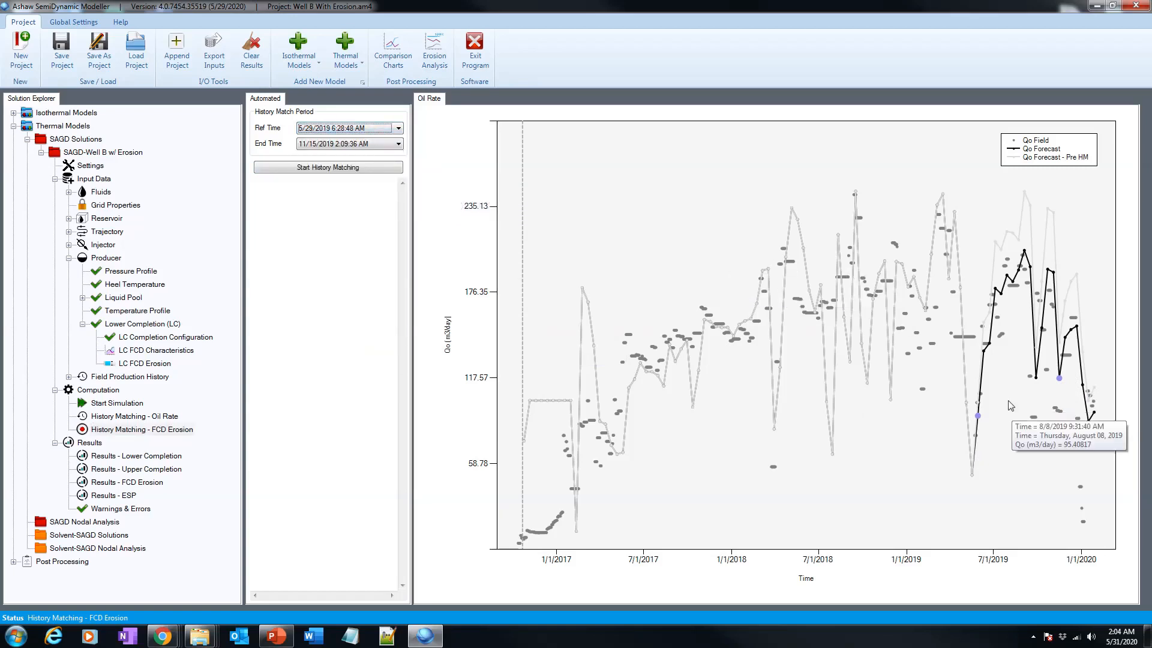
{"action": "left_click", "coordinate": [332, 129]}
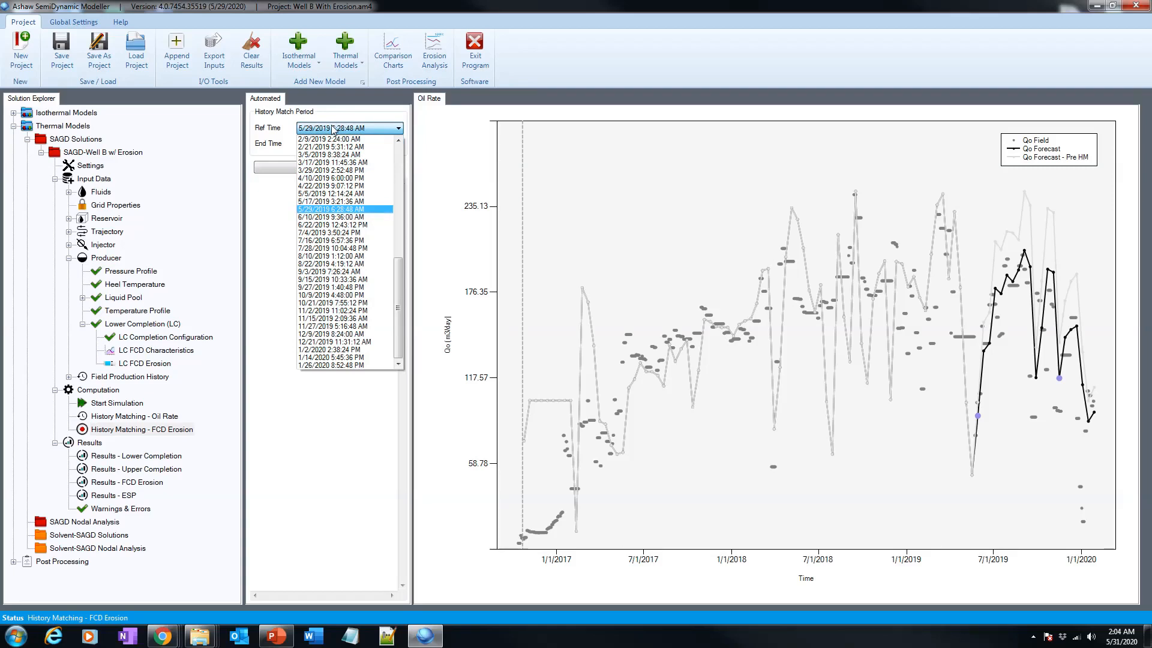
{"action": "left_click", "coordinate": [337, 210]}
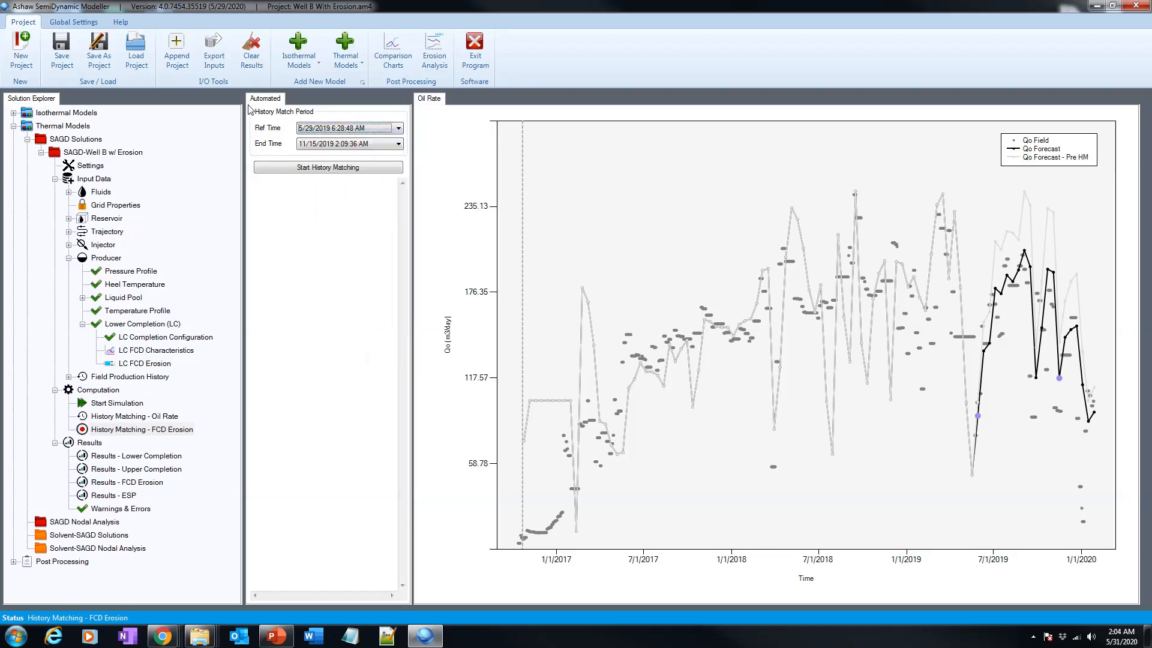
{"action": "left_click", "coordinate": [344, 145]}
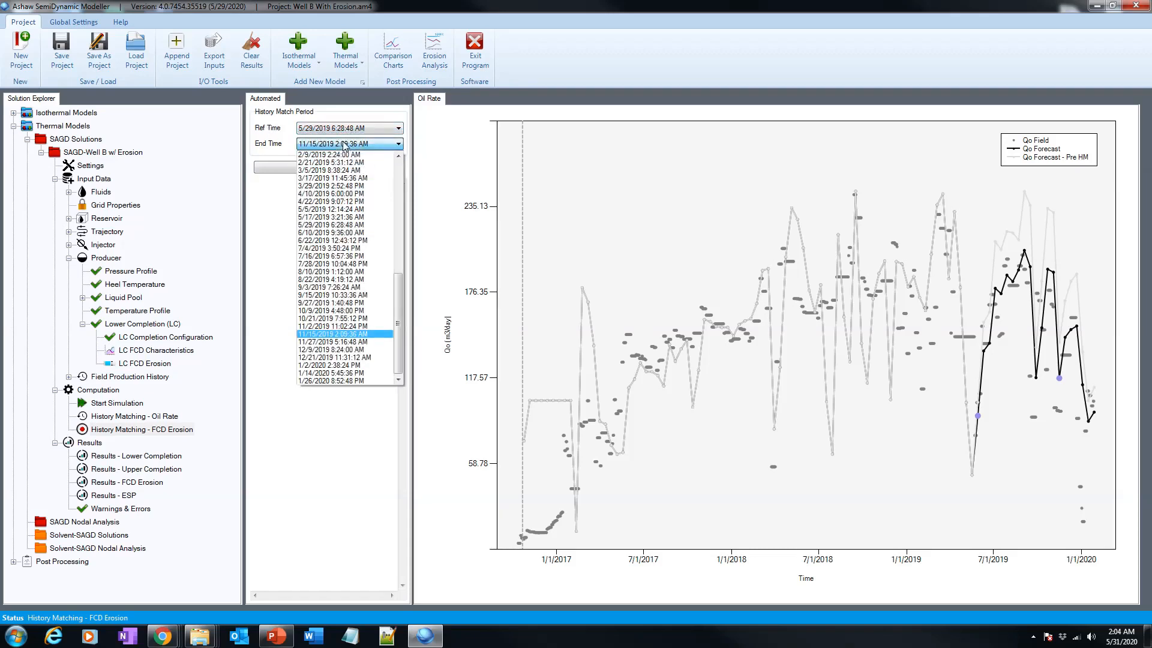
{"action": "left_click", "coordinate": [345, 145]}
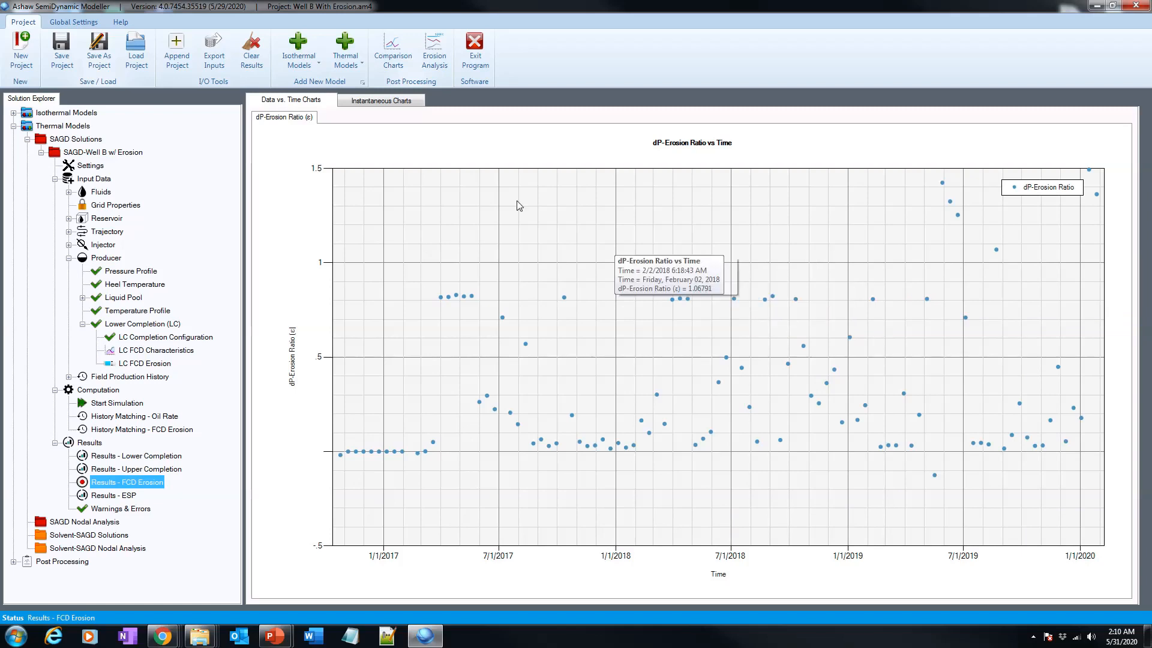
Examine the instantaneous FCD erosion factor and erosional velocity charts while stepping through different dates.
{"action": "left_click", "coordinate": [380, 102]}
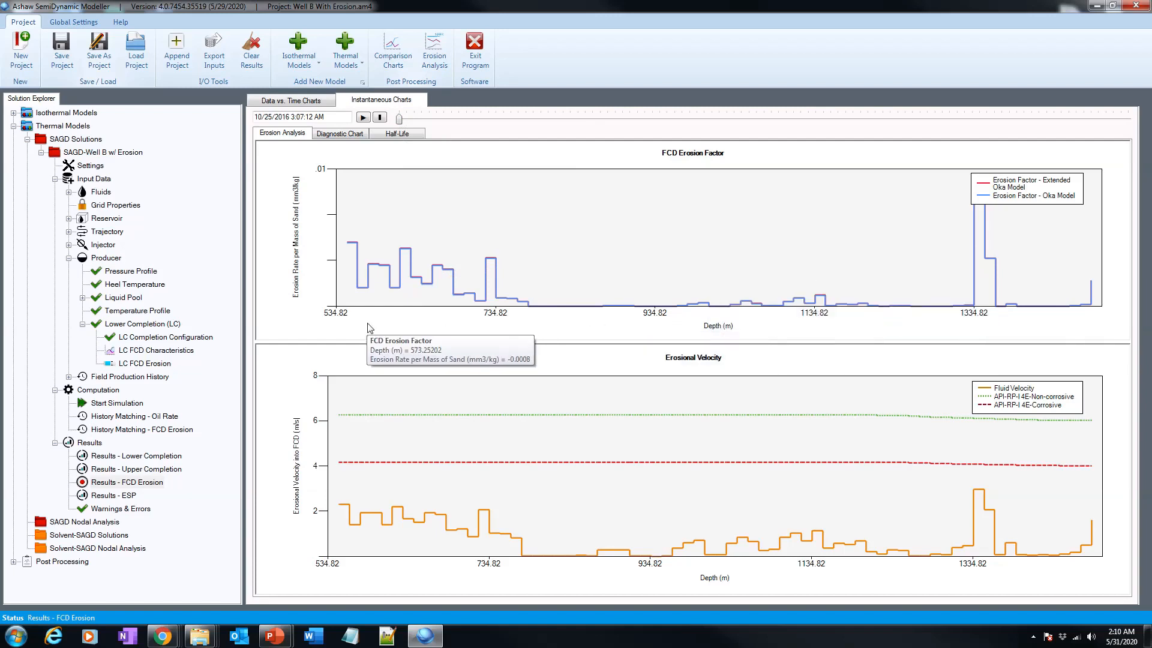
{"action": "left_click_drag", "start_coordinate": [399, 119], "coordinate": [563, 118]}
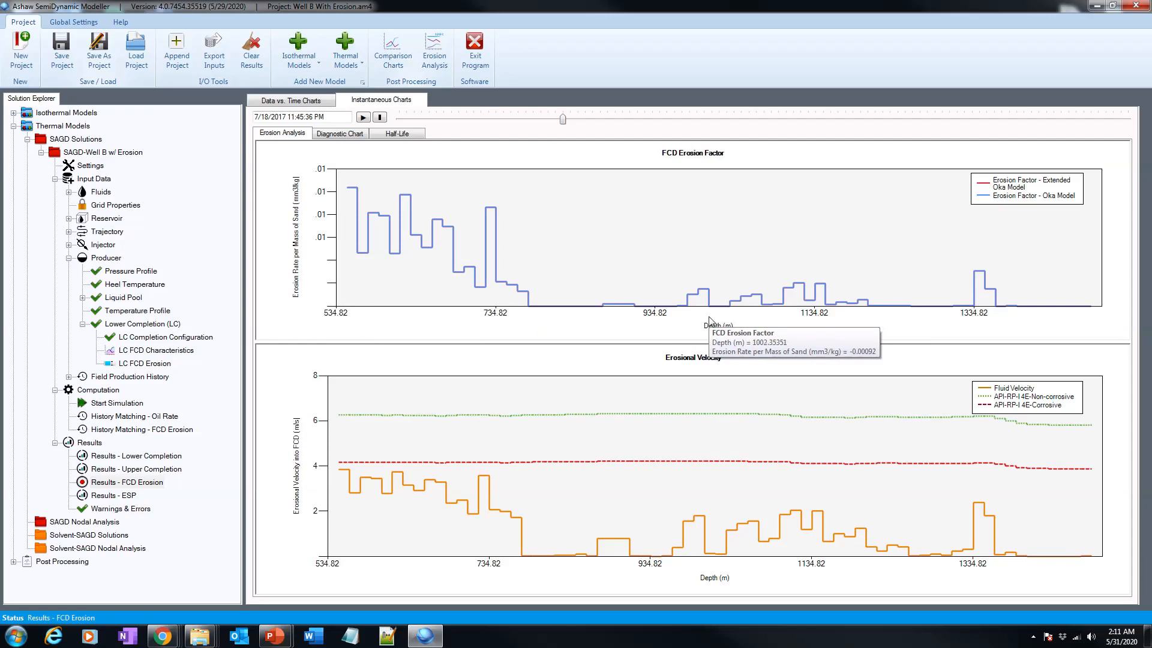
{"action": "left_click_drag", "start_coordinate": [562, 119], "coordinate": [677, 121]}
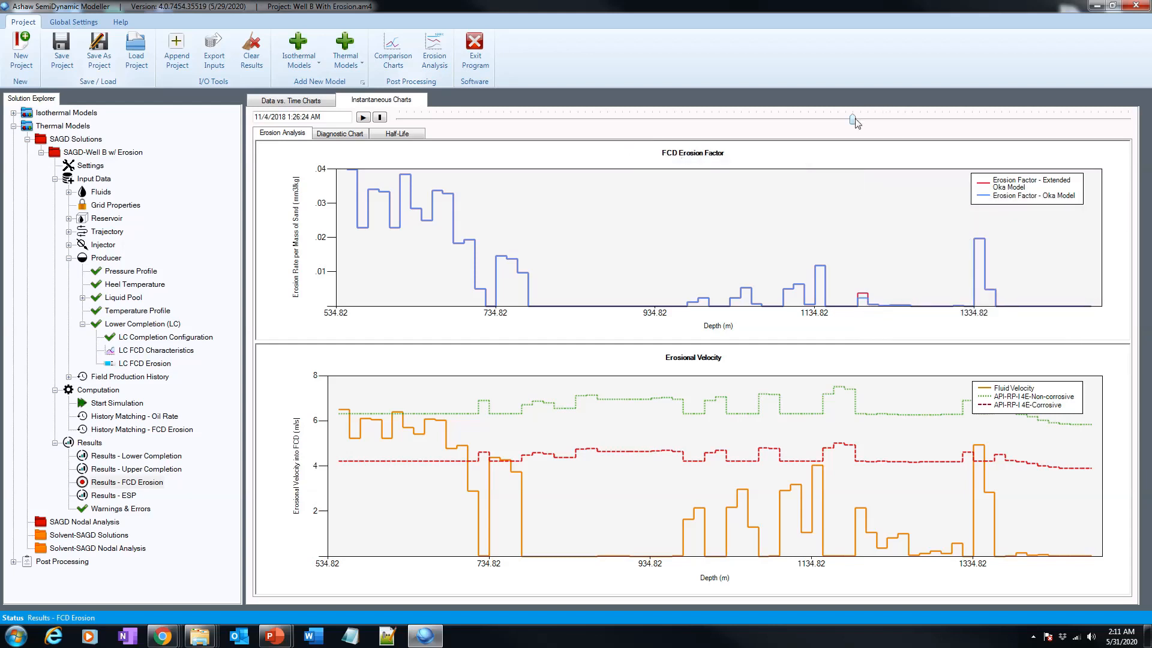
{"action": "left_click_drag", "start_coordinate": [852, 119], "coordinate": [991, 122]}
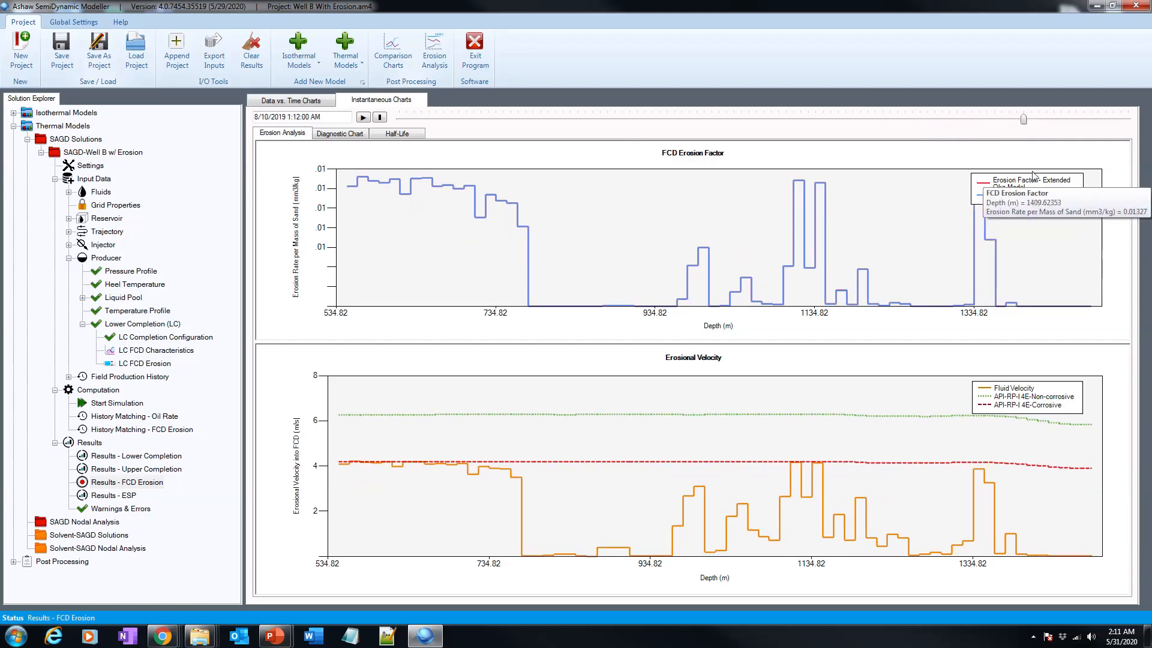
{"action": "left_click_drag", "start_coordinate": [1024, 119], "coordinate": [1046, 123]}
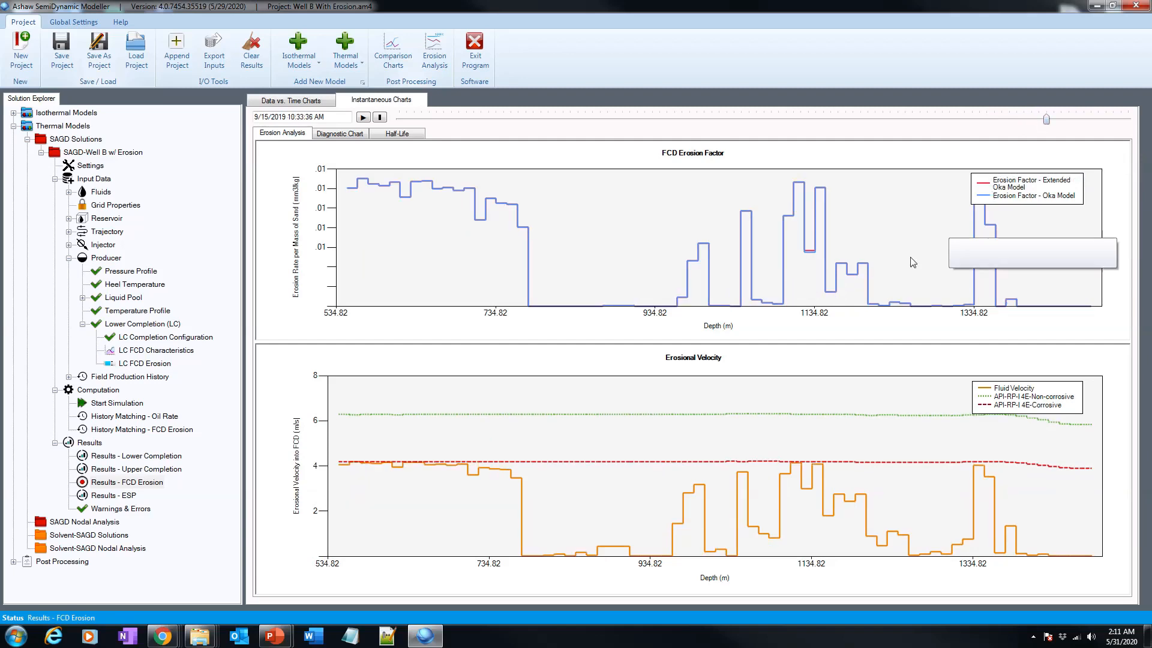
{"action": "mouse_move", "coordinate": [859, 272]}
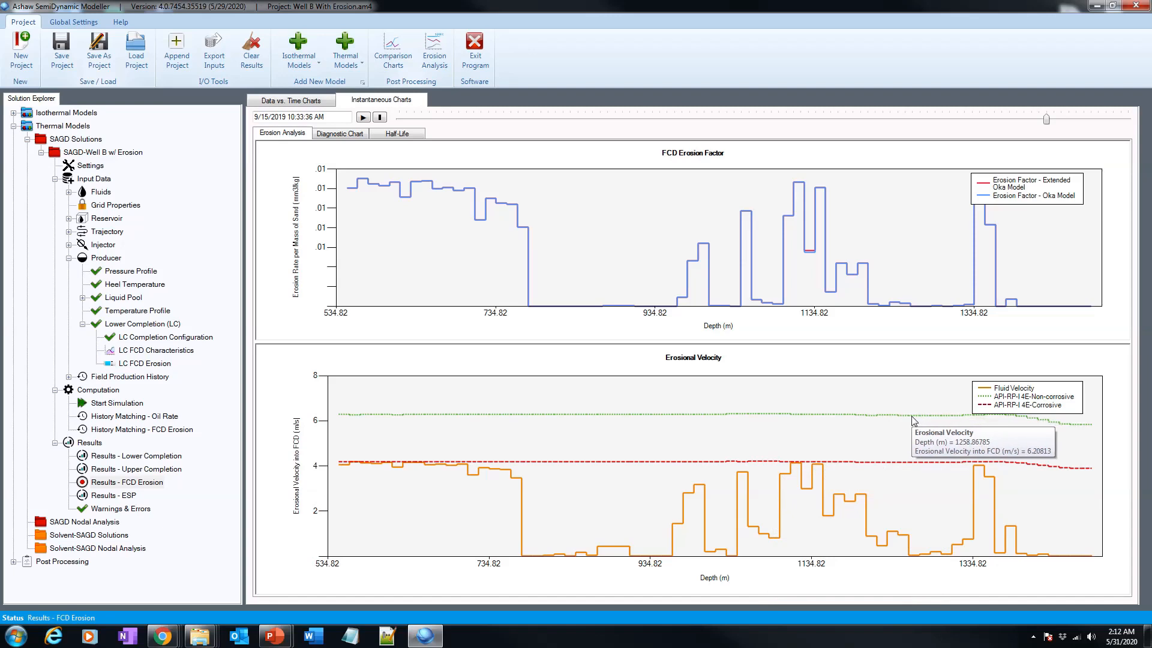
{"action": "left_click_drag", "start_coordinate": [1046, 119], "coordinate": [942, 122]}
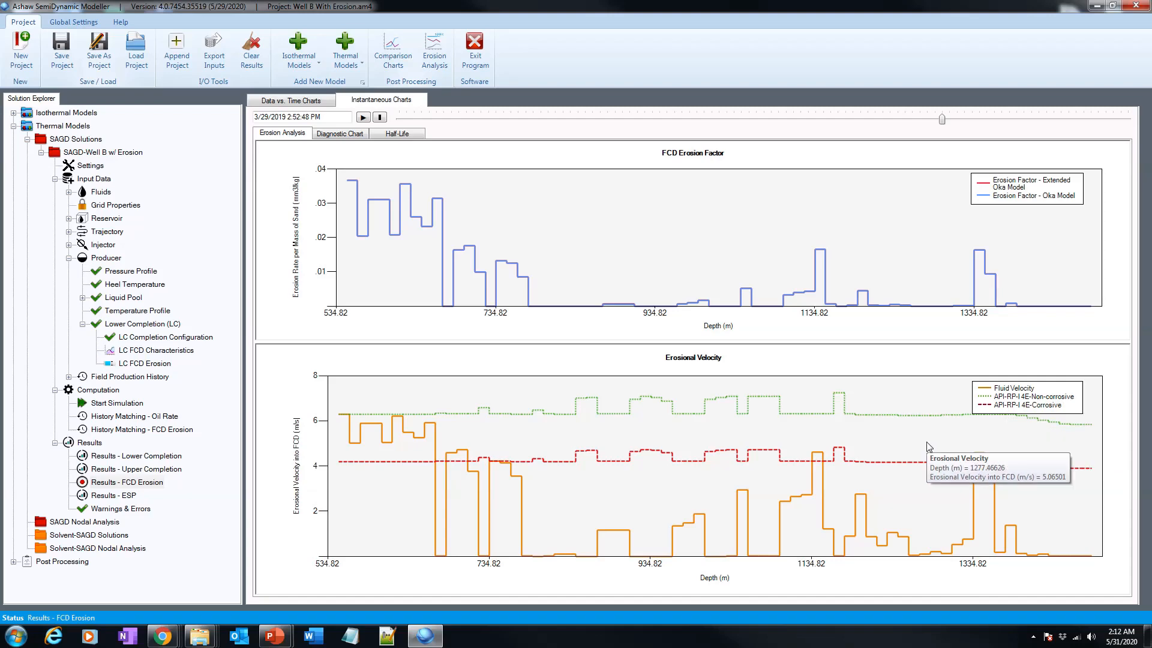
Open the diagnostic chart at 9/15/2019 10:33:36 AM and set the R-squared filter to 0.38.
{"action": "left_click", "coordinate": [339, 135]}
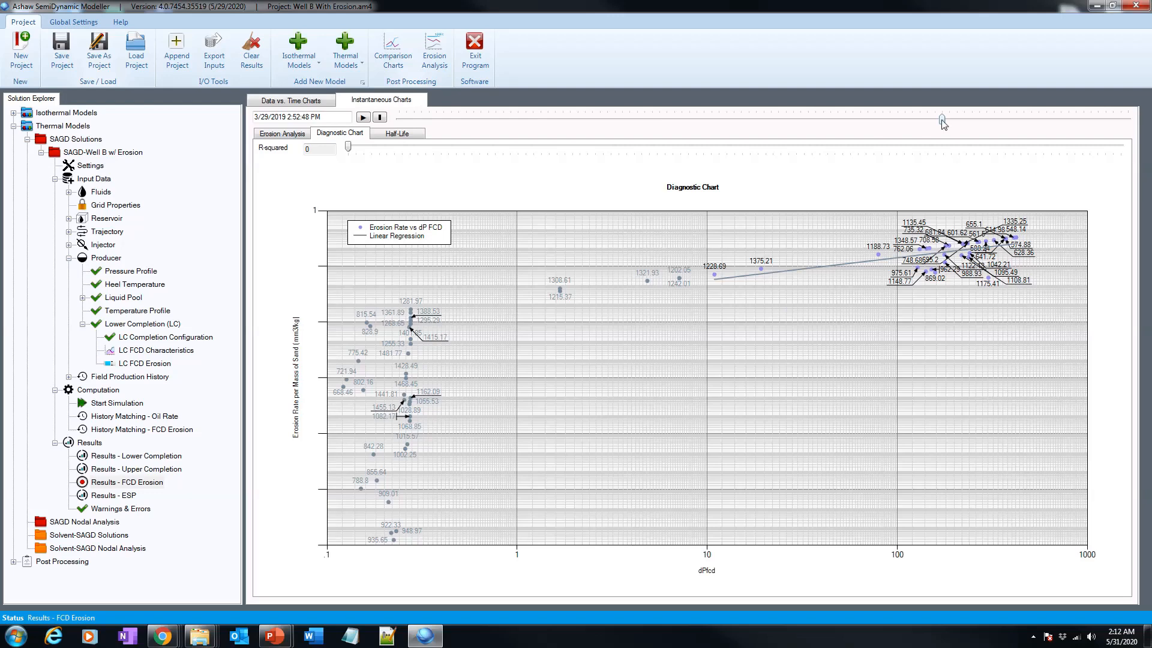
{"action": "left_click_drag", "start_coordinate": [945, 119], "coordinate": [1046, 121]}
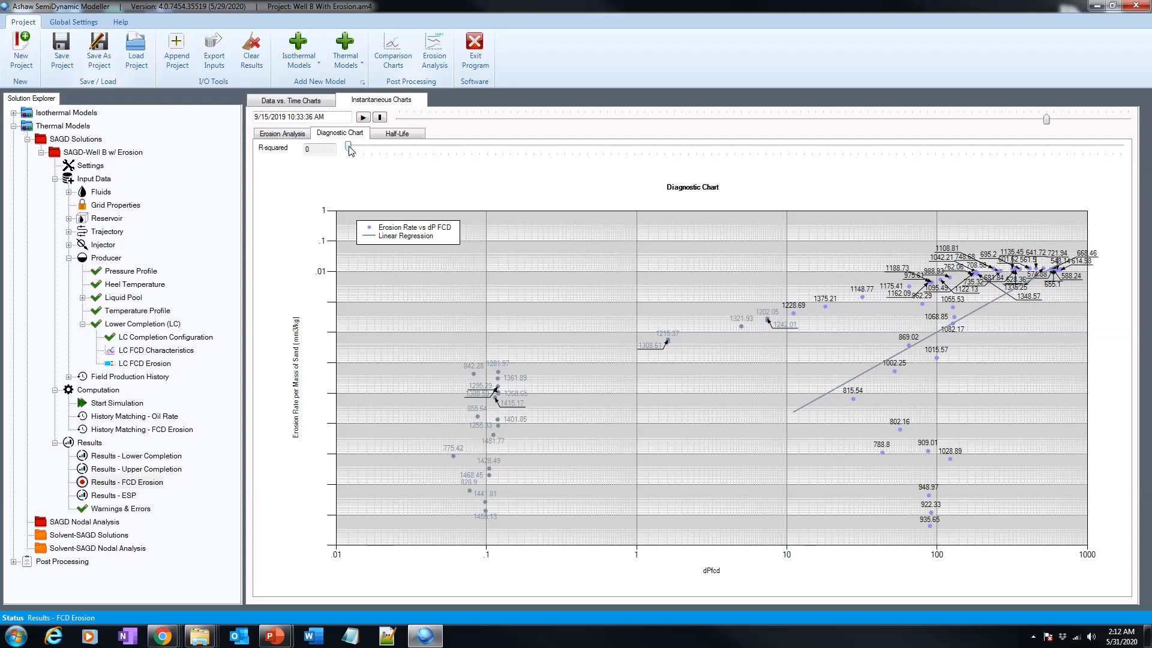
{"action": "left_click_drag", "start_coordinate": [348, 148], "coordinate": [456, 151]}
{"action": "left_click_drag", "start_coordinate": [457, 145], "coordinate": [647, 155]}
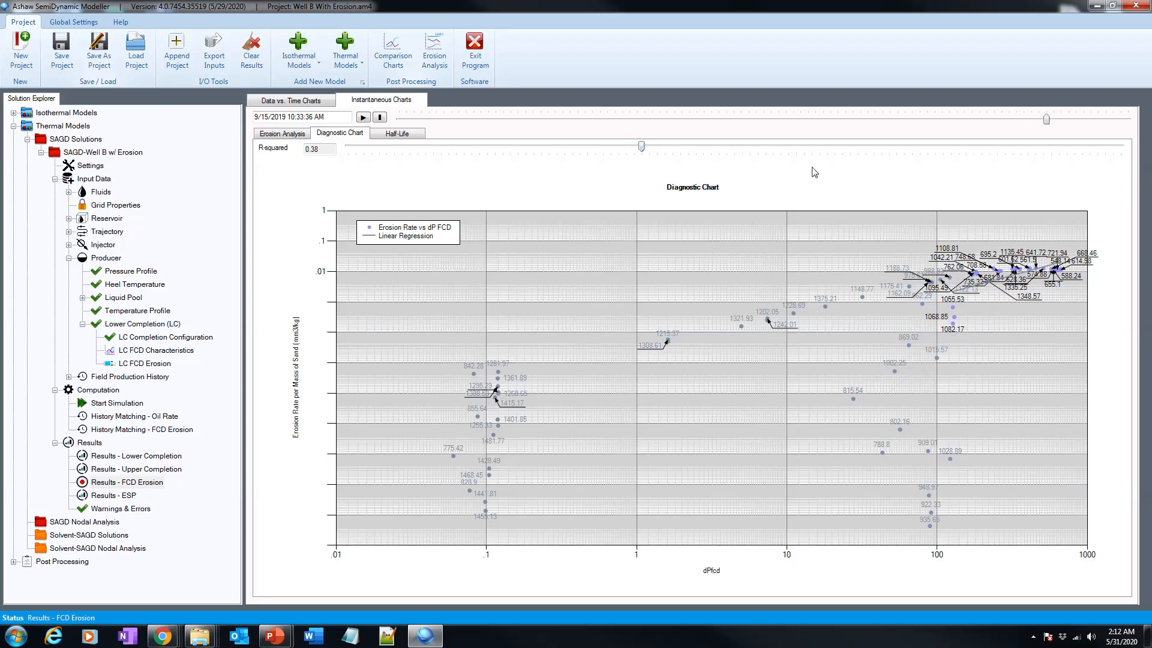
Examine the FCD performance reduction half-life chart while stepping through dates in late 2019.
{"action": "left_click", "coordinate": [404, 134]}
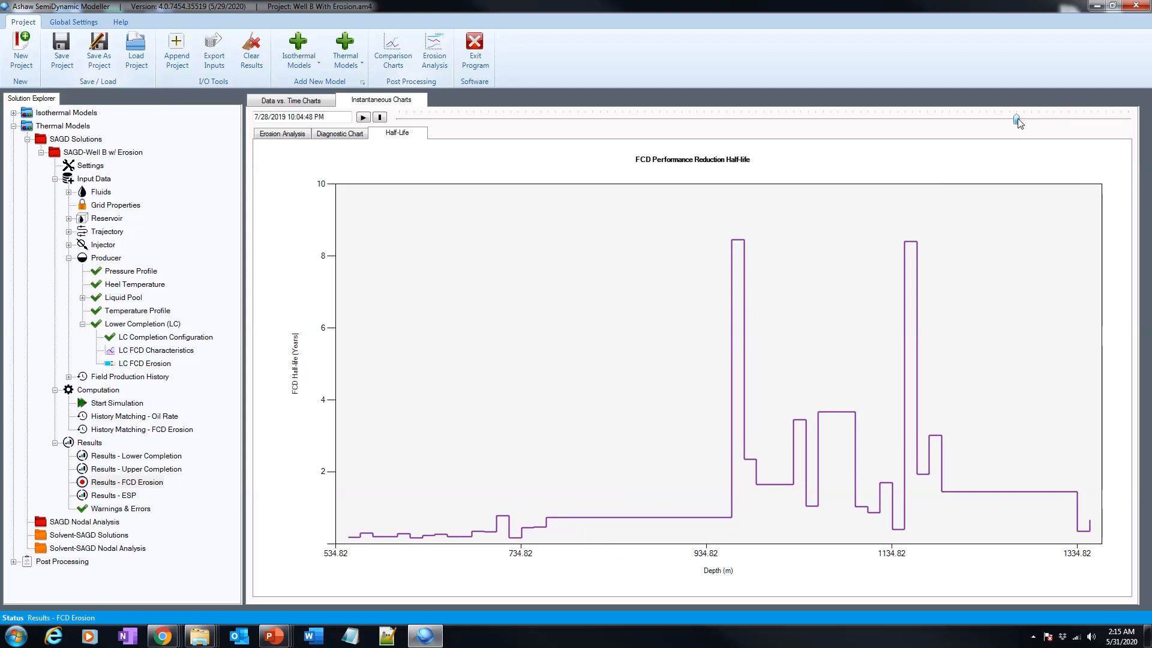
{"action": "mouse_move", "coordinate": [1016, 119]}
{"action": "left_mouse_down"}
{"action": "mouse_move", "coordinate": [1033, 123]}
{"action": "mouse_move", "coordinate": [1011, 123]}
{"action": "left_mouse_up"}
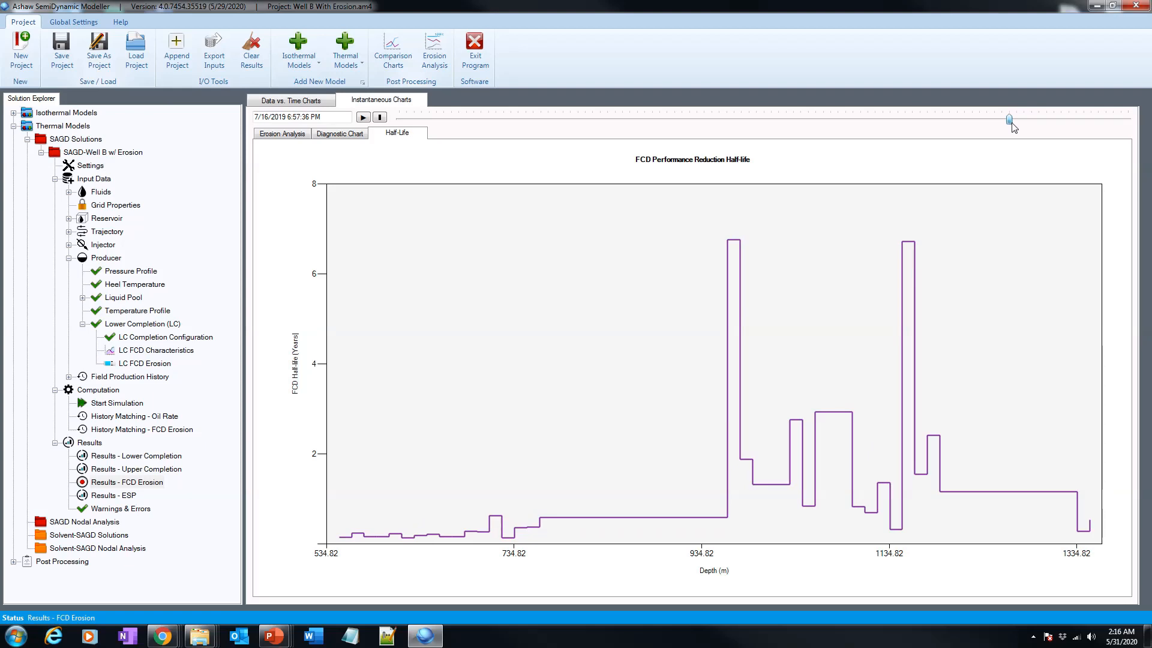
{"action": "left_click_drag", "start_coordinate": [1011, 123], "coordinate": [1033, 124]}
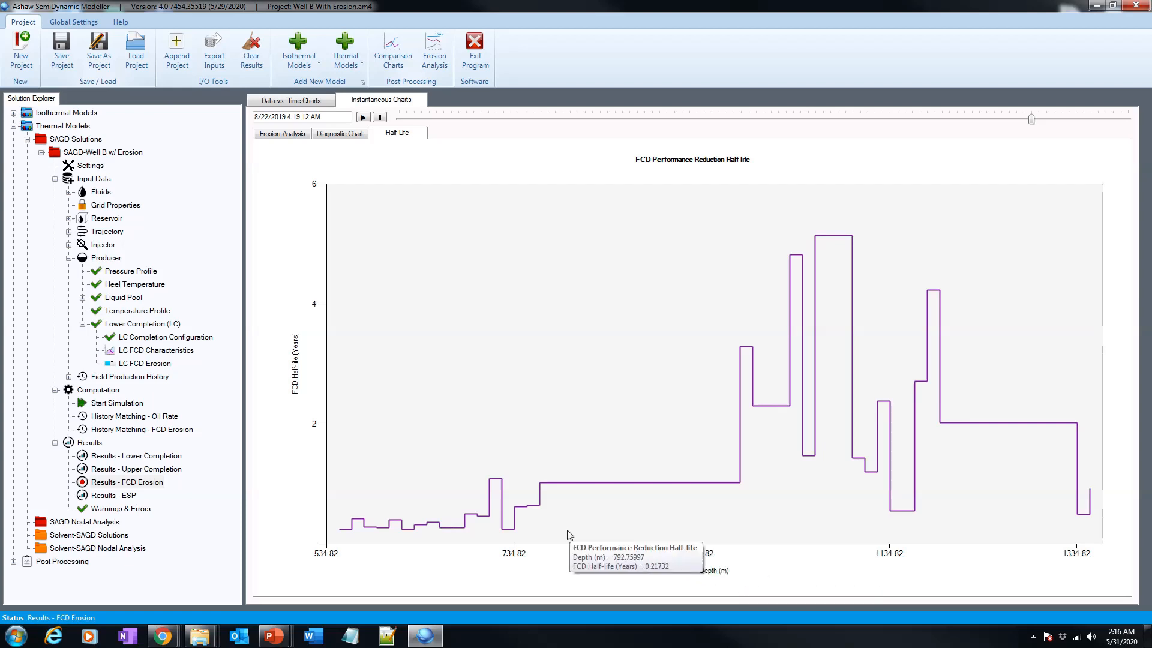
{"action": "left_click_drag", "start_coordinate": [1031, 120], "coordinate": [1010, 134]}
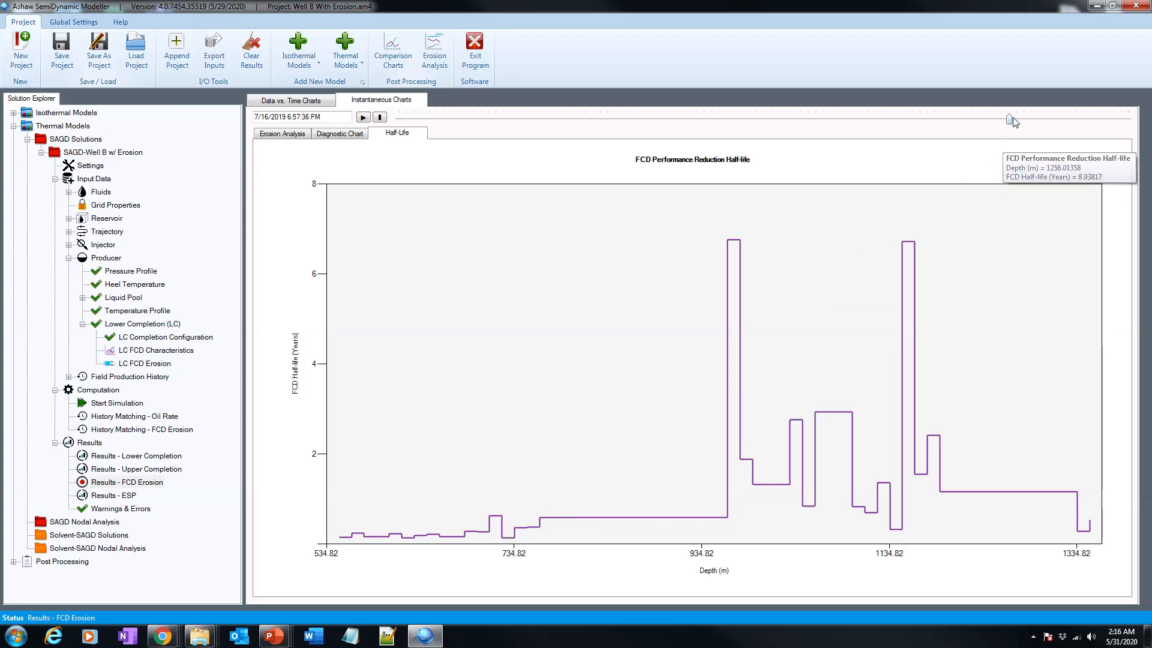
{"action": "left_click_drag", "start_coordinate": [1011, 120], "coordinate": [1076, 122]}
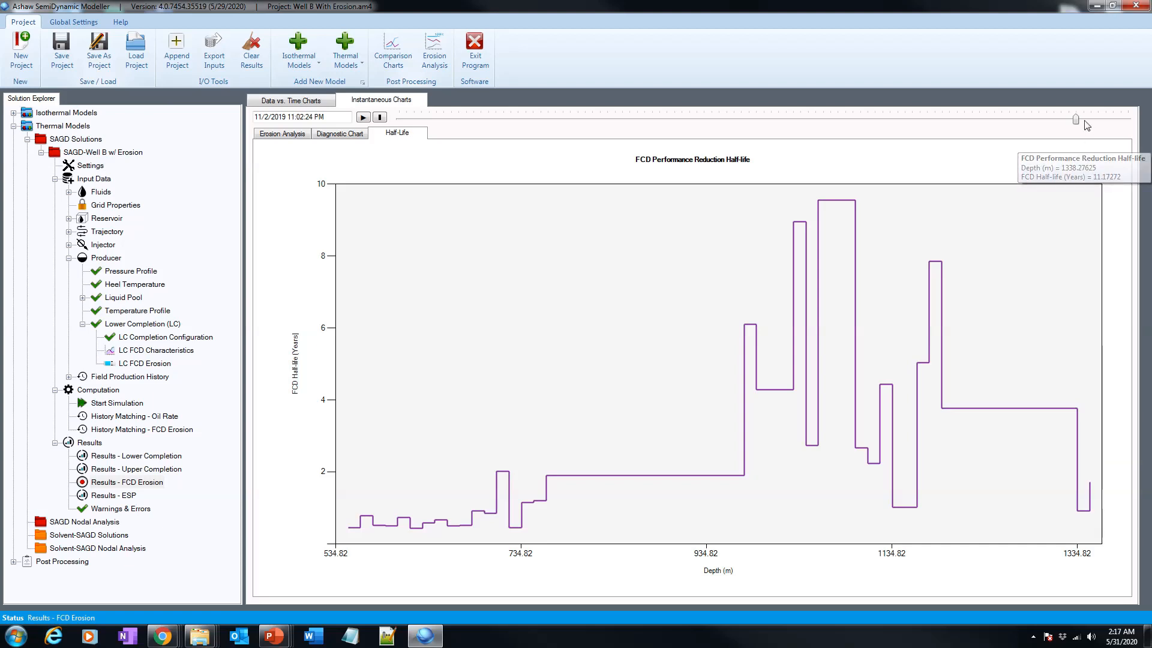
{"action": "mouse_move", "coordinate": [1077, 122]}
{"action": "left_mouse_down"}
{"action": "mouse_move", "coordinate": [1051, 122]}
{"action": "mouse_move", "coordinate": [1083, 124]}
{"action": "left_mouse_up"}
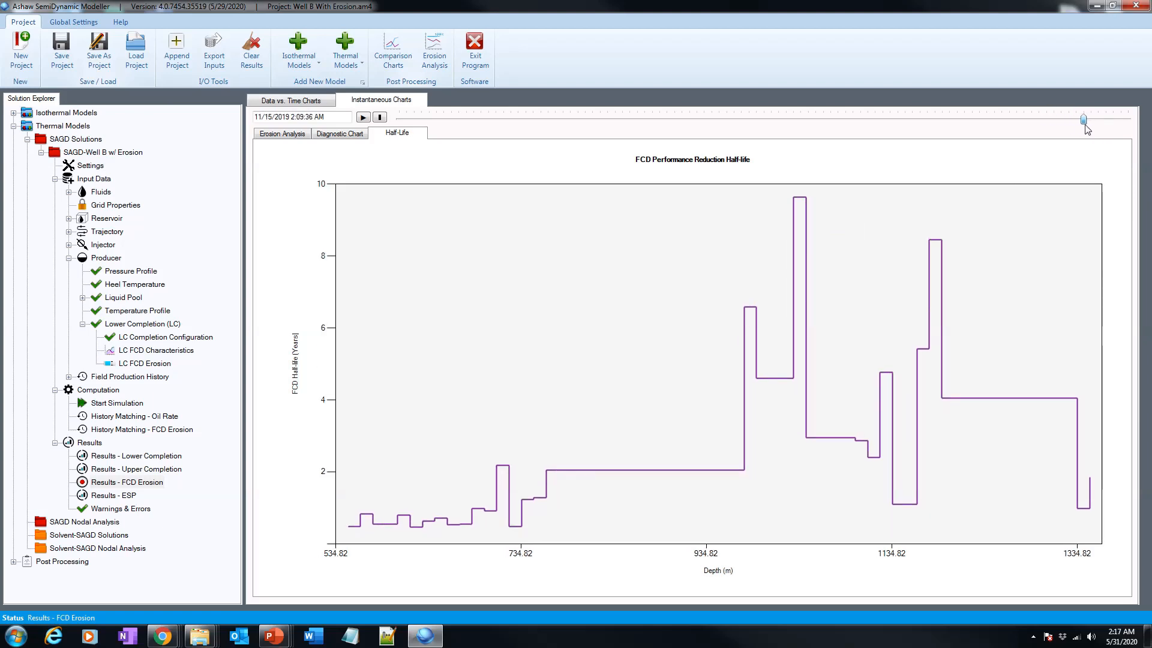
{"action": "mouse_move", "coordinate": [827, 443]}
{"action": "left_click_drag", "start_coordinate": [1085, 120], "coordinate": [1054, 119]}
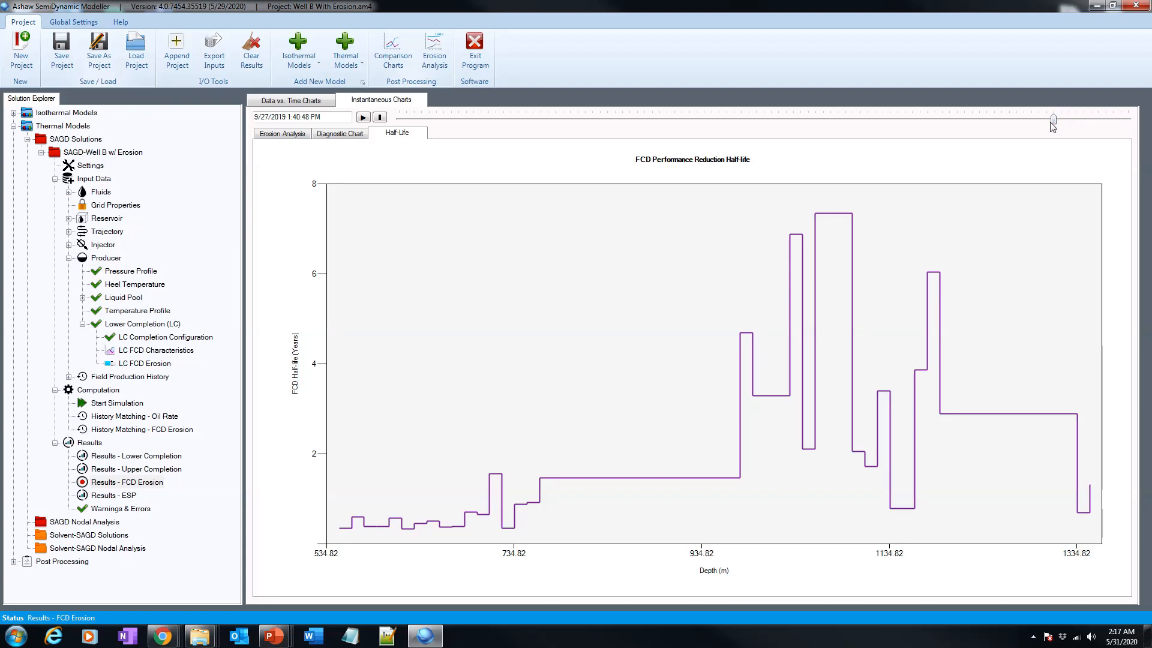